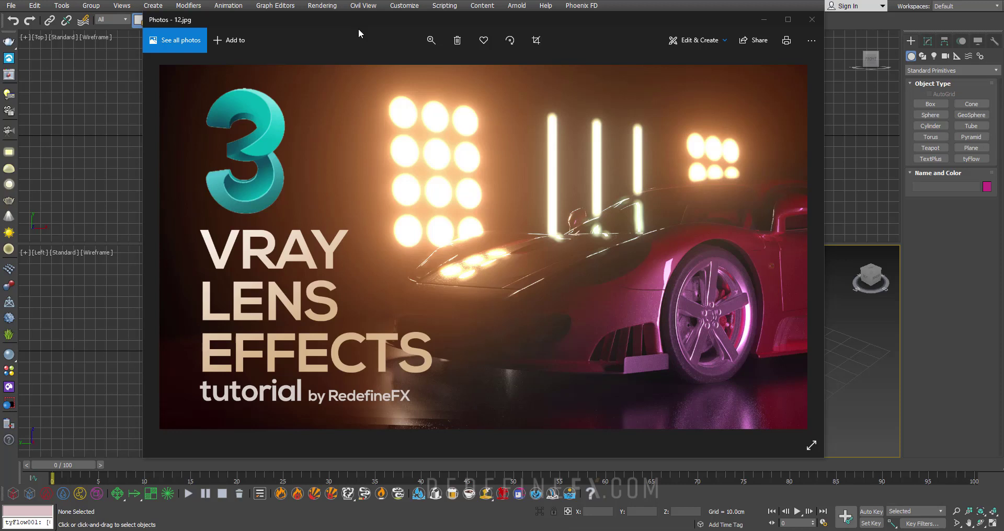
- Move the Photos window showing the VRAY LENS EFFECTS title image aside
{"action": "left_click_drag", "start_coordinate": [356, 32], "coordinate": [318, 14]}
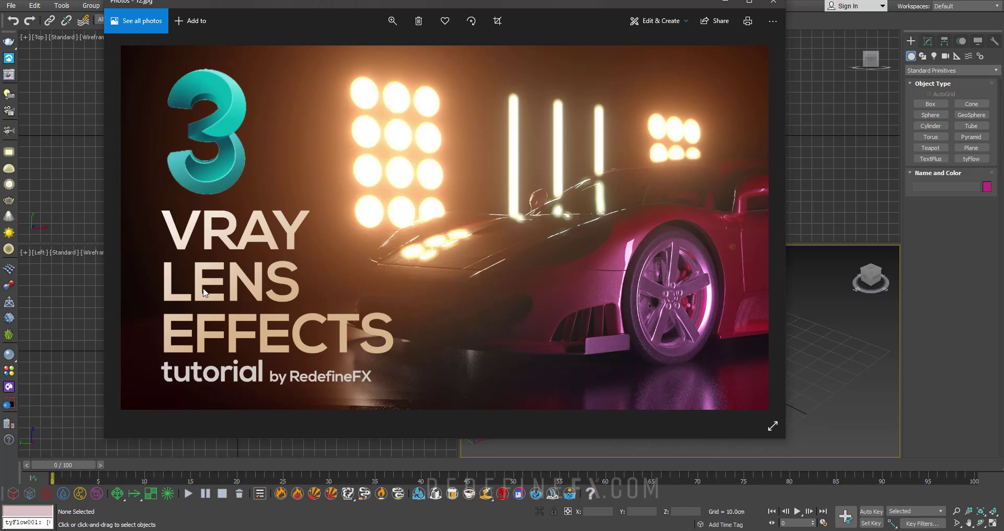
- Minimize Photos and draw a disc-type VRayLight, VRayLight001, at the grid centre
{"action": "left_click", "coordinate": [724, 3]}
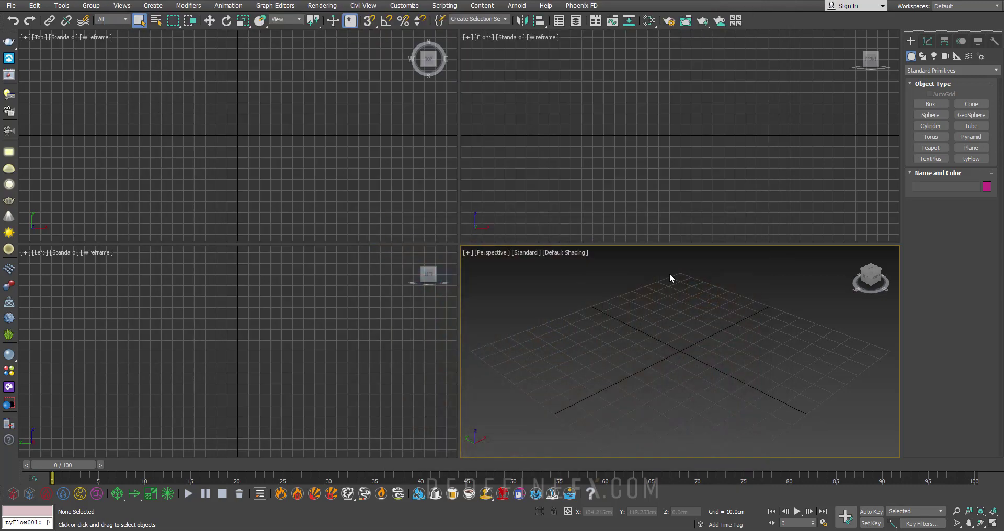
{"action": "left_click", "coordinate": [934, 56]}
{"action": "left_click", "coordinate": [927, 71]}
{"action": "left_click", "coordinate": [921, 104]}
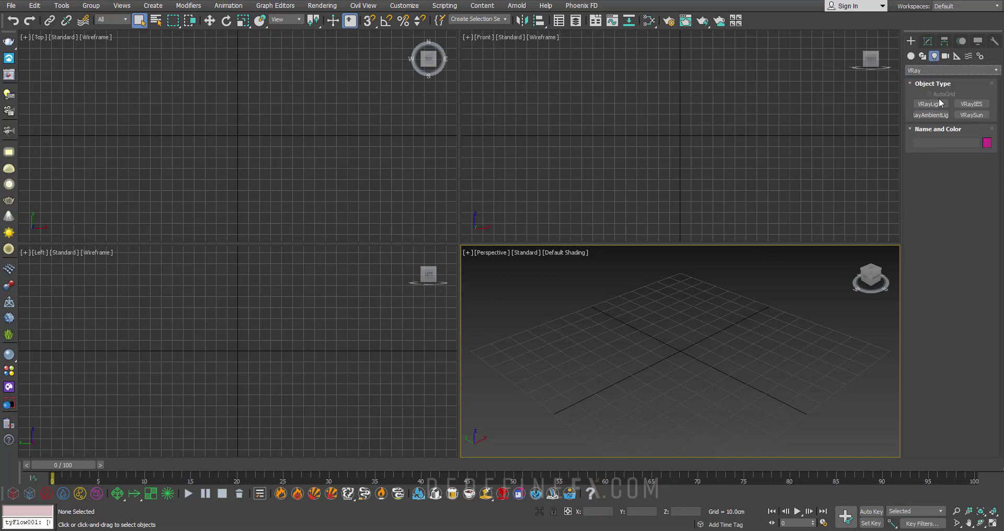
{"action": "left_click", "coordinate": [930, 104]}
{"action": "left_click", "coordinate": [971, 172]}
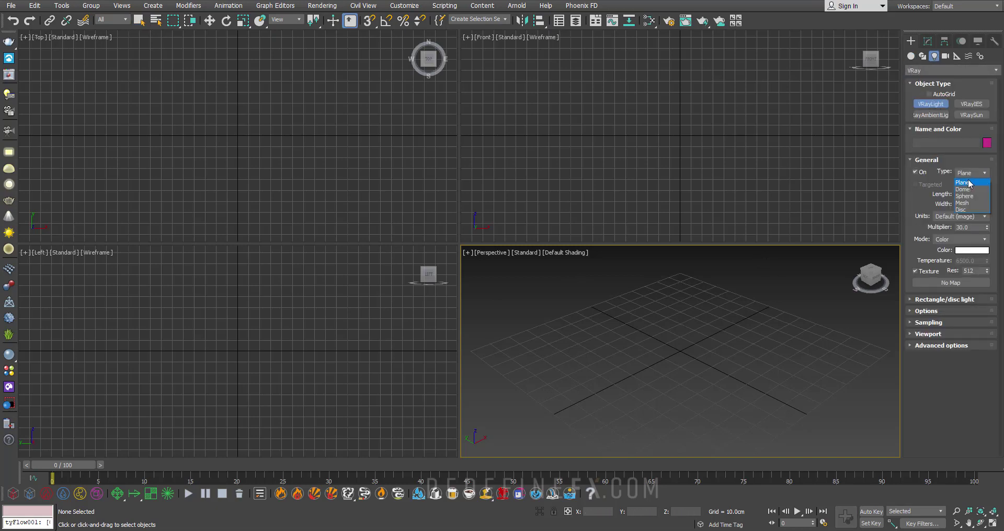
{"action": "left_click", "coordinate": [964, 210]}
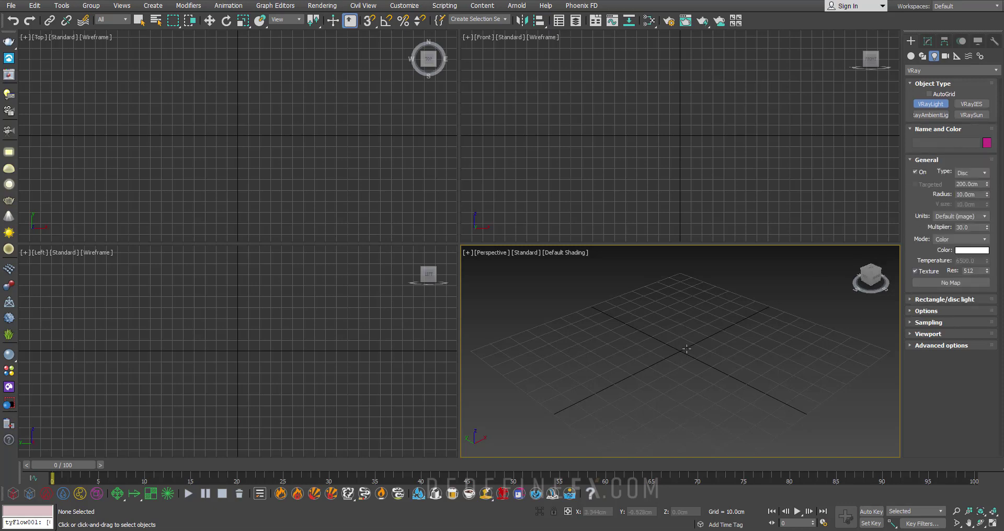
{"action": "left_click_drag", "start_coordinate": [683, 346], "coordinate": [703, 372]}
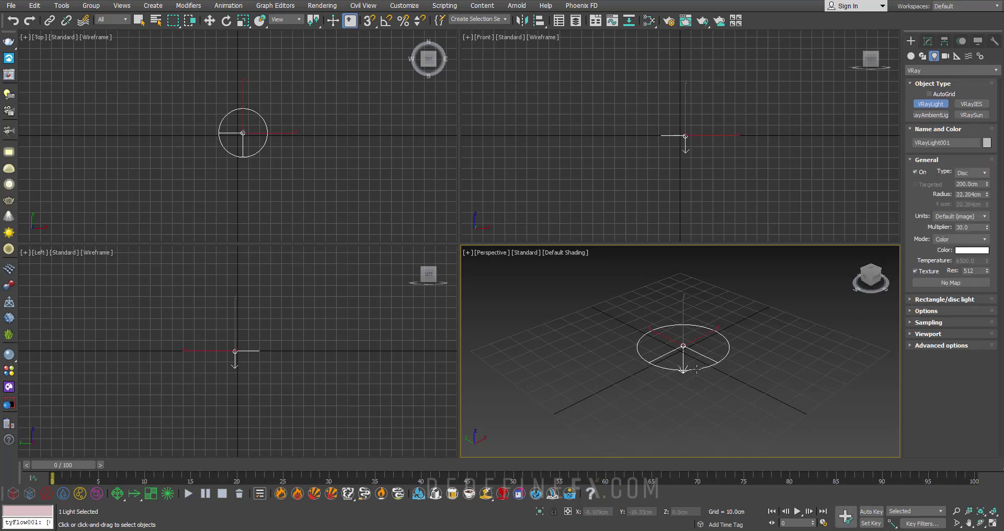
{"action": "right_click", "coordinate": [703, 372]}
{"action": "middle_click_drag", "start_coordinate": [703, 372], "coordinate": [613, 344], "text": "alt"}
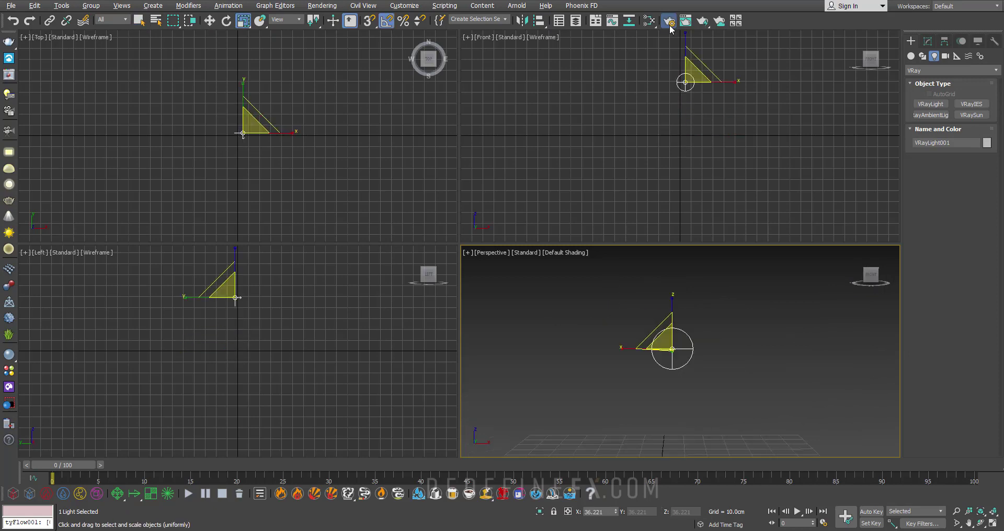
- Start a V-Ray IPR render from Render Setup and reposition the frame buffer window
{"action": "left_click", "coordinate": [669, 24]}
{"action": "left_click", "coordinate": [240, 153]}
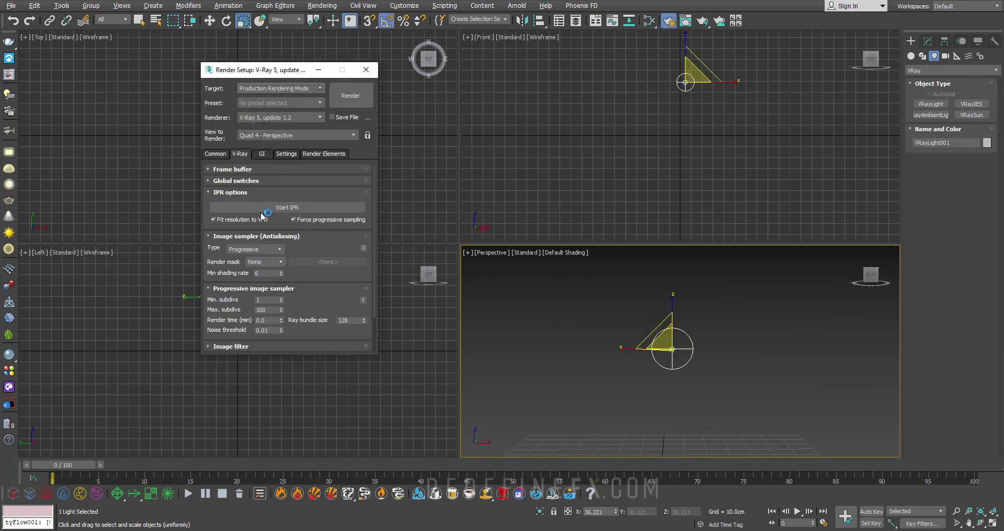
{"action": "left_click", "coordinate": [255, 206]}
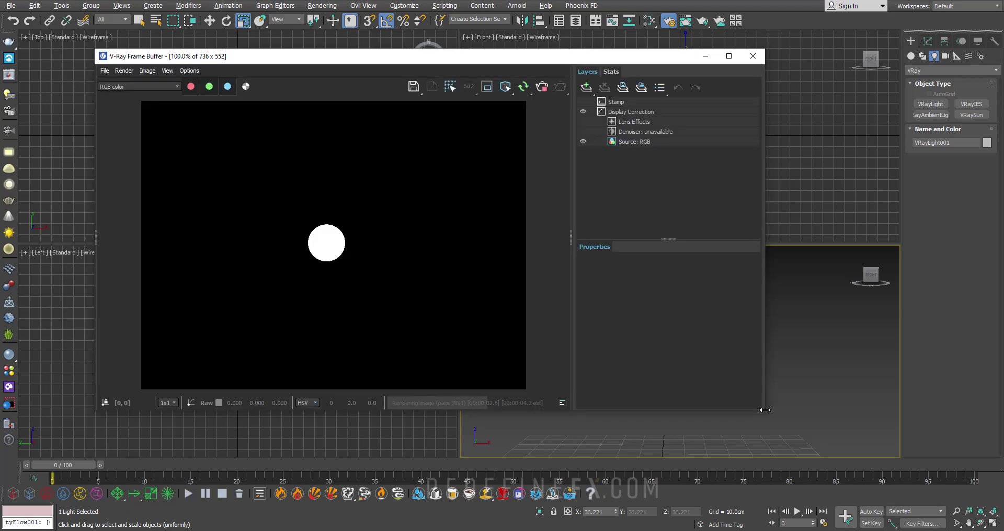
{"action": "left_click", "coordinate": [571, 240]}
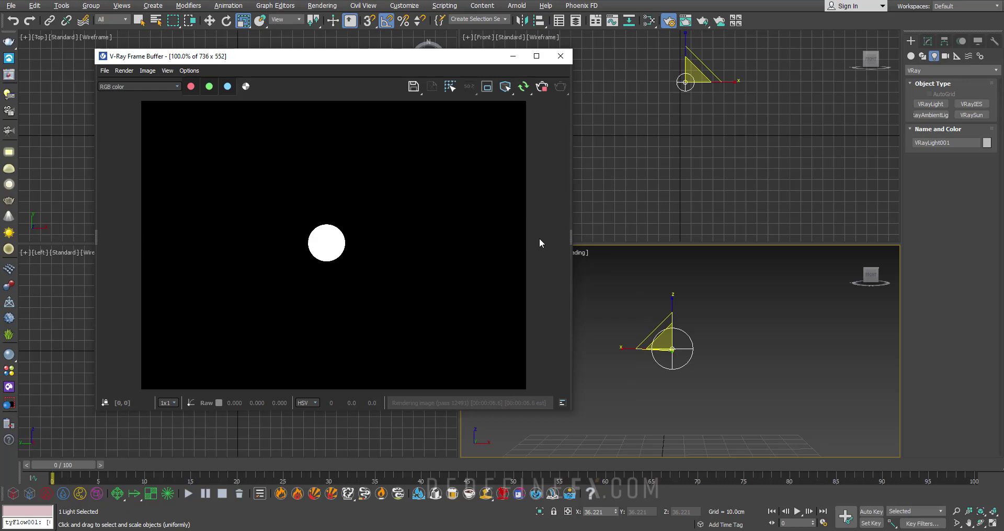
{"action": "left_click", "coordinate": [570, 235]}
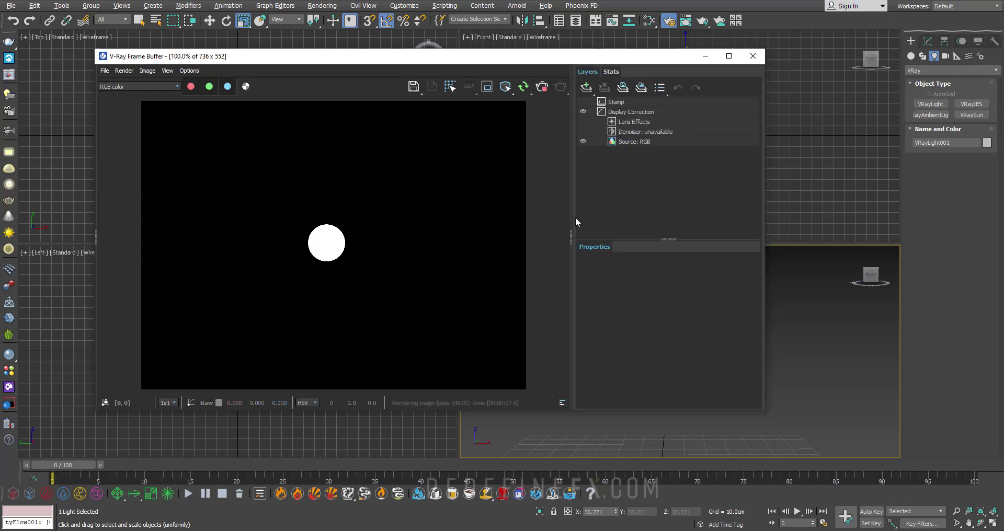
{"action": "left_click_drag", "start_coordinate": [587, 56], "coordinate": [563, 35]}
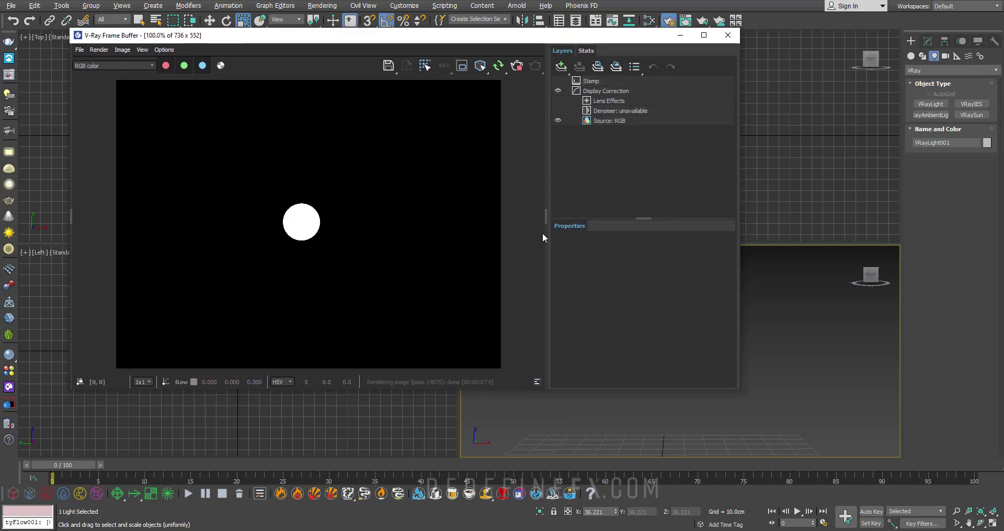
- Enable Lens Effects bloom/glare with size 81.236, intensity 3.524 and bloom about 0.93
{"action": "left_click", "coordinate": [602, 101]}
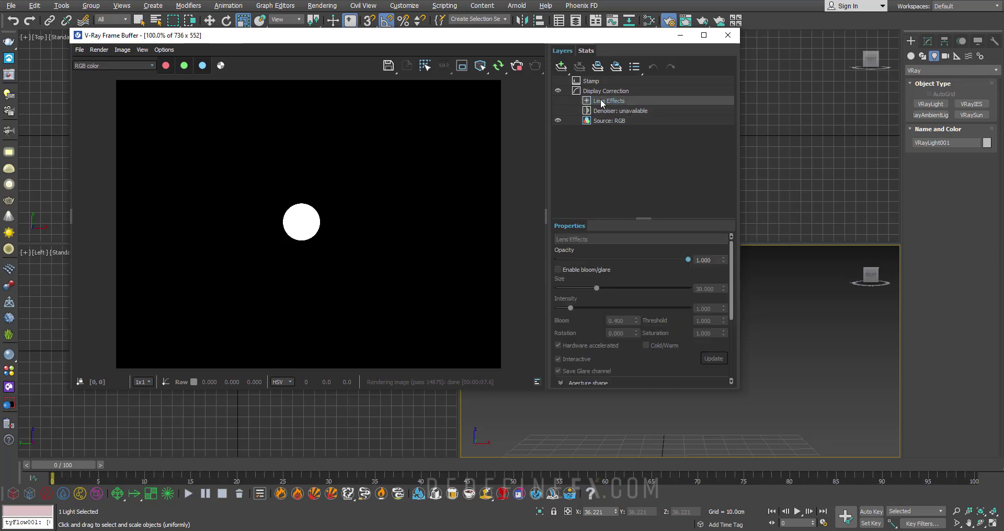
{"action": "left_click", "coordinate": [580, 271]}
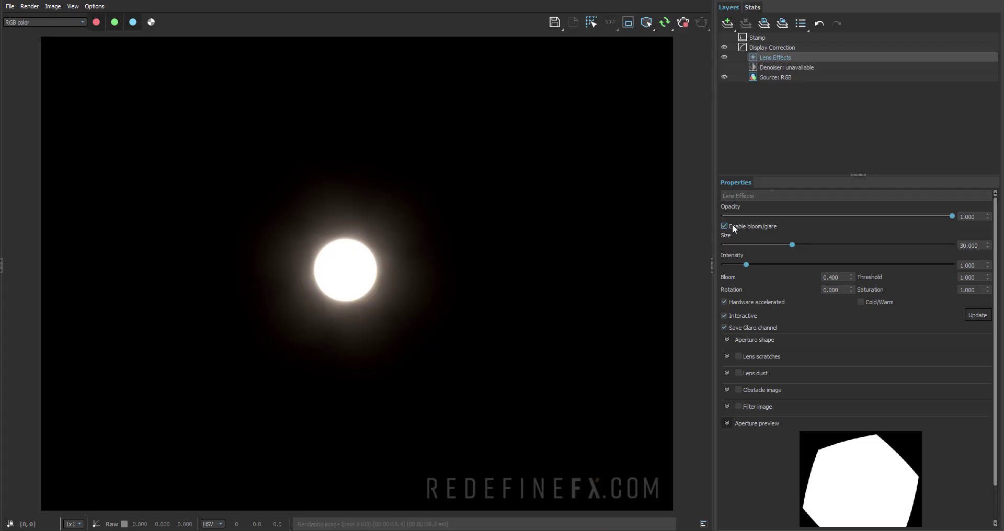
{"action": "left_click", "coordinate": [731, 226]}
{"action": "left_click", "coordinate": [732, 225]}
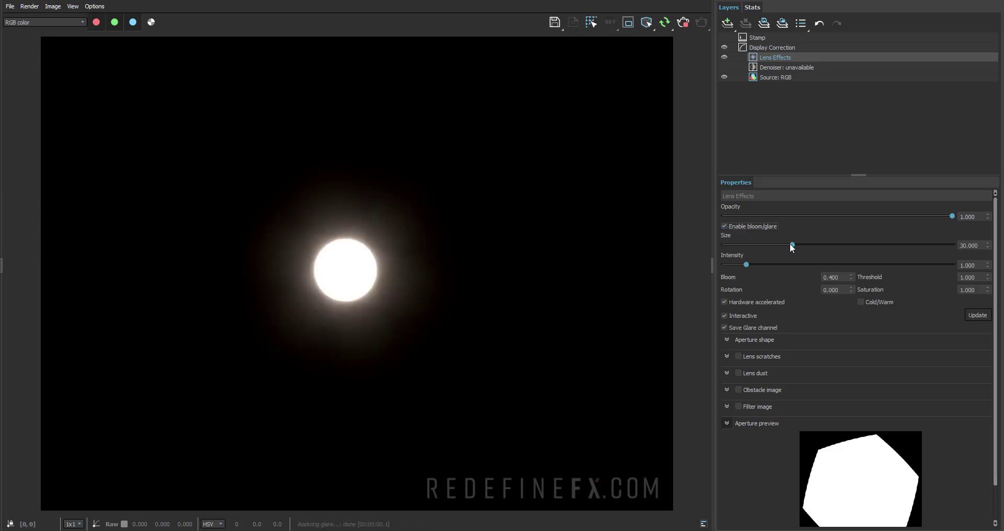
{"action": "left_click_drag", "start_coordinate": [791, 244], "coordinate": [909, 245]}
{"action": "left_click_drag", "start_coordinate": [746, 265], "coordinate": [721, 279]}
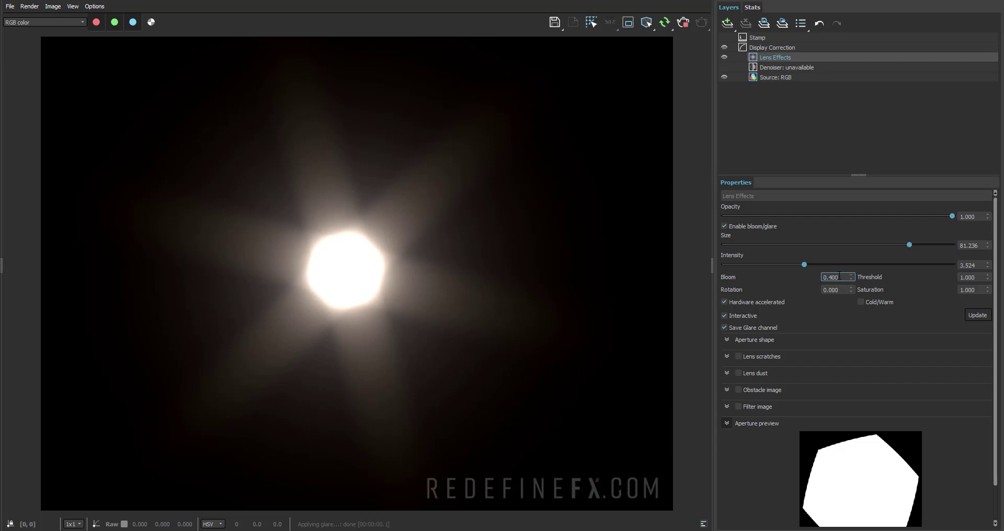
{"action": "left_click_drag", "start_coordinate": [851, 276], "coordinate": [846, 215]}
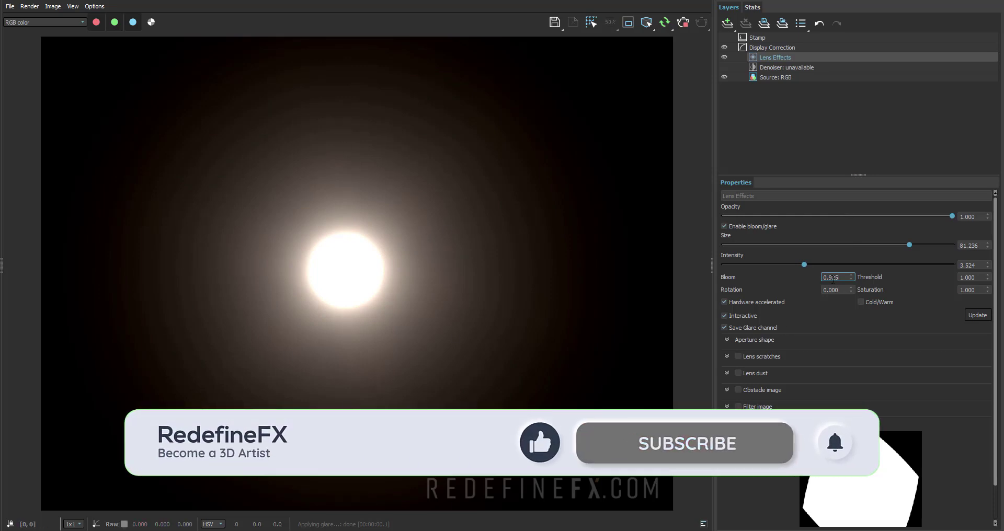
- Retune bloom to 0.500 and experiment with lowering the glare threshold
{"action": "left_click_drag", "start_coordinate": [851, 276], "coordinate": [849, 210]}
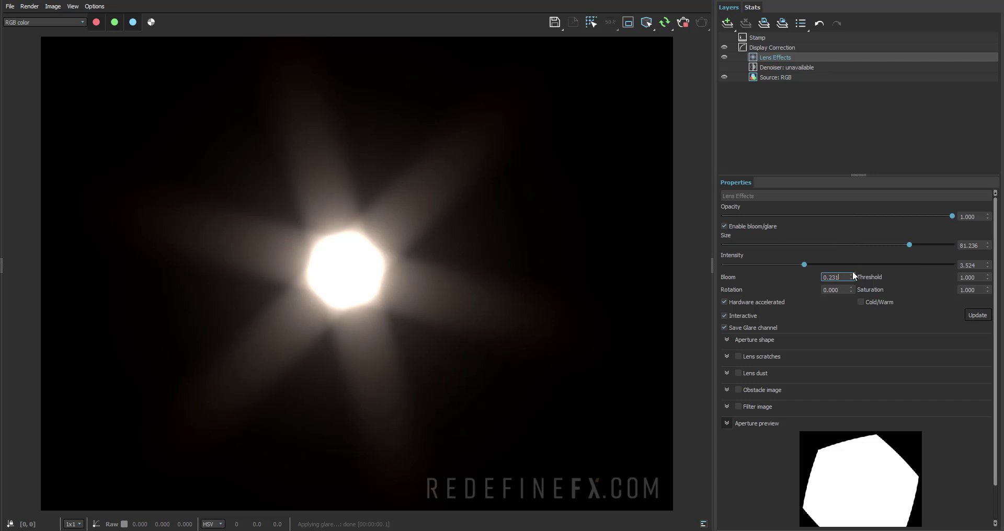
{"action": "left_click_drag", "start_coordinate": [851, 272], "coordinate": [853, 206]}
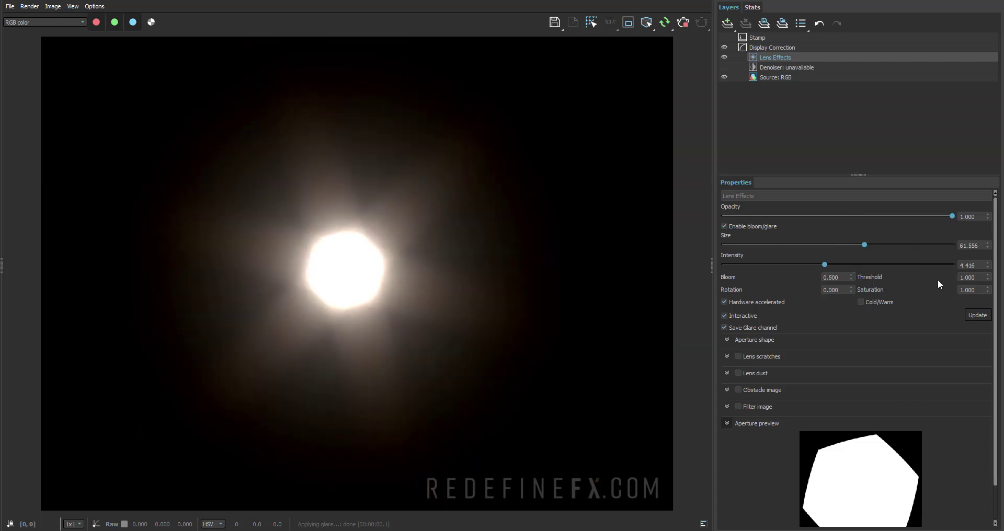
{"action": "left_click", "coordinate": [962, 277]}
{"action": "left_click", "coordinate": [987, 279]}
{"action": "mouse_move", "coordinate": [988, 281]}
{"action": "left_mouse_down"}
{"action": "mouse_move", "coordinate": [984, 377]}
{"action": "mouse_move", "coordinate": [999, 186]}
{"action": "mouse_move", "coordinate": [995, 350]}
{"action": "mouse_move", "coordinate": [983, 282]}
{"action": "left_mouse_up"}
- Set the threshold to 1 and saturation to 1.030, trying the Cold/Warm toggle
{"action": "key", "text": "ctrl+a"}
{"action": "type", "text": "1"}
{"action": "key", "text": "Tab"}
{"action": "type", "text": "2"}
{"action": "key", "text": "Return"}
{"action": "left_click_drag", "start_coordinate": [988, 291], "coordinate": [982, 374]}
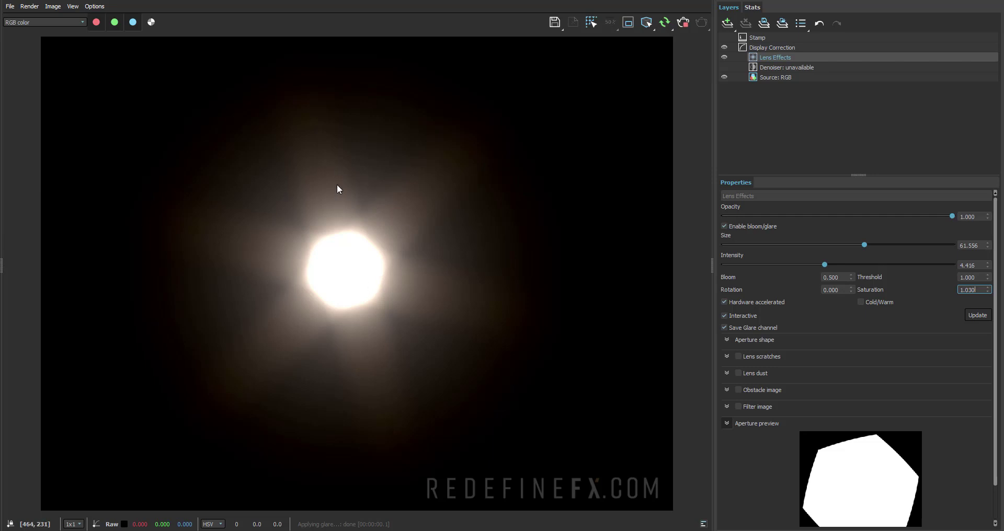
{"action": "left_click", "coordinate": [861, 301]}
- Turn Cold/Warm off and set 6 aperture blades to rotation 32.4, streak blur 0.224
{"action": "left_click", "coordinate": [861, 302]}
{"action": "scroll", "coordinate": [861, 303], "scroll_direction": "down", "scroll_amount": 2}
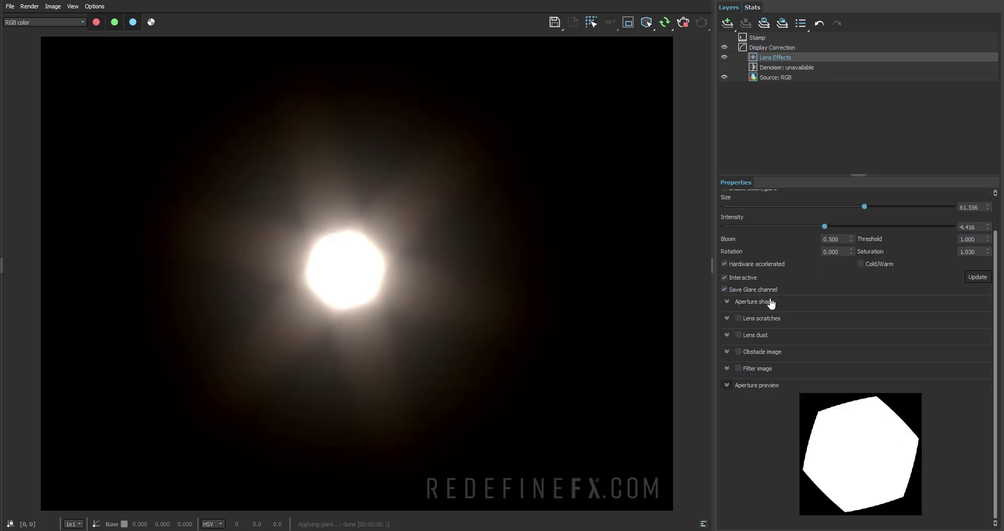
{"action": "left_click", "coordinate": [735, 303]}
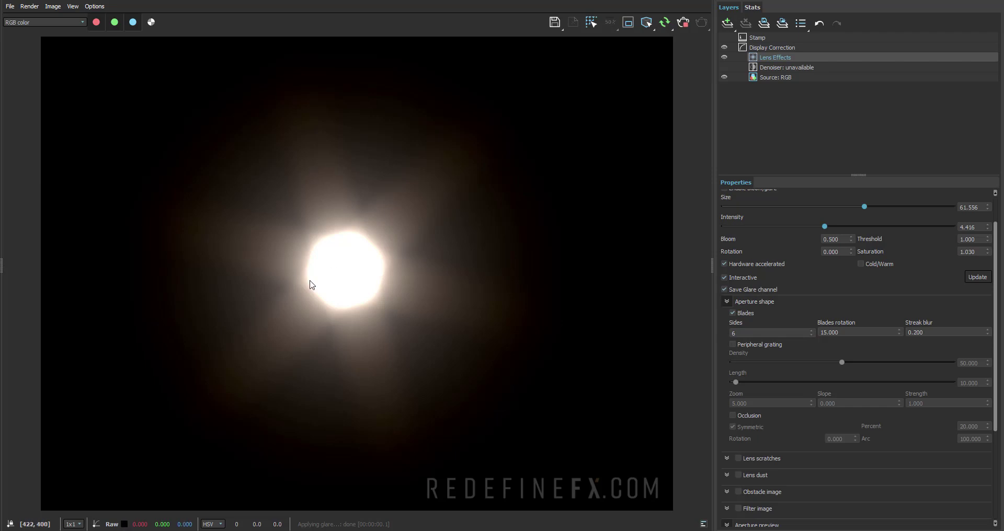
{"action": "left_click", "coordinate": [734, 333]}
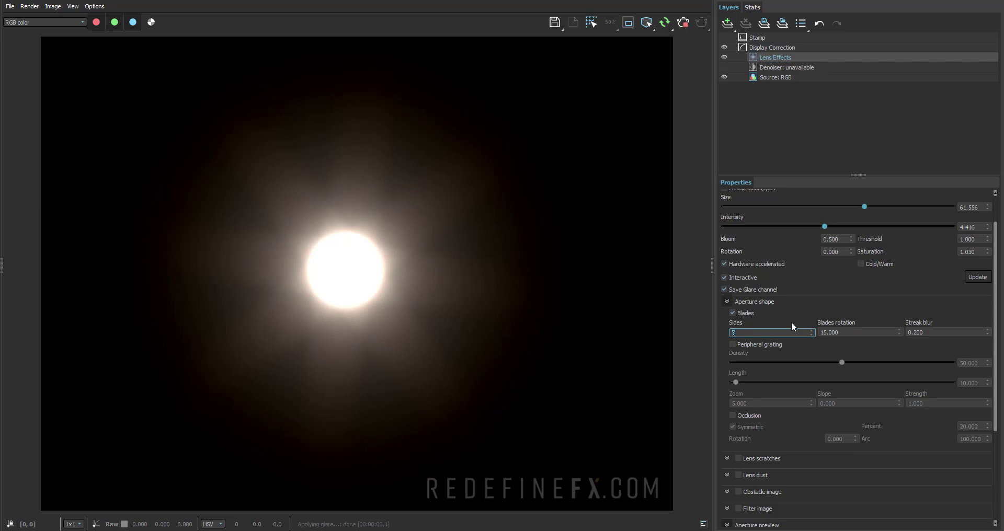
{"action": "type", "text": "3"}
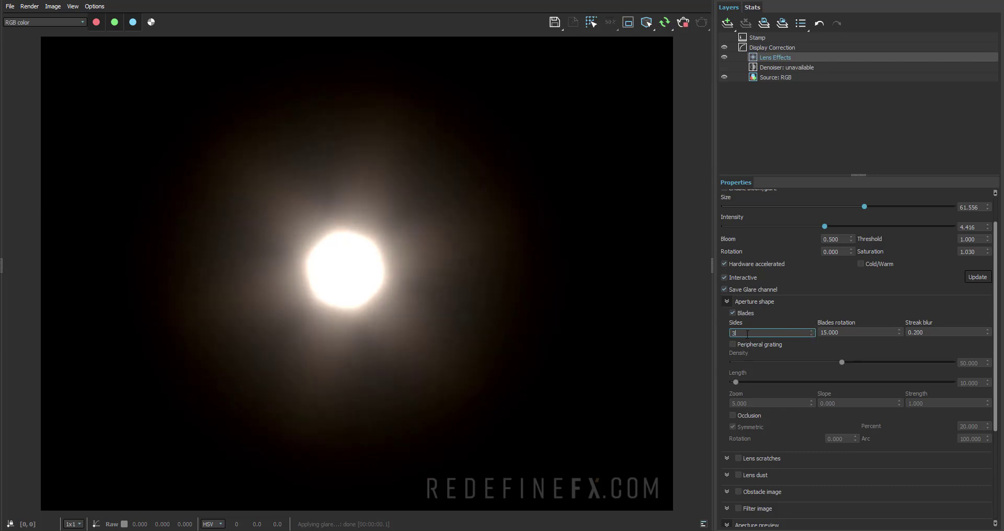
{"action": "type", "text": "8"}
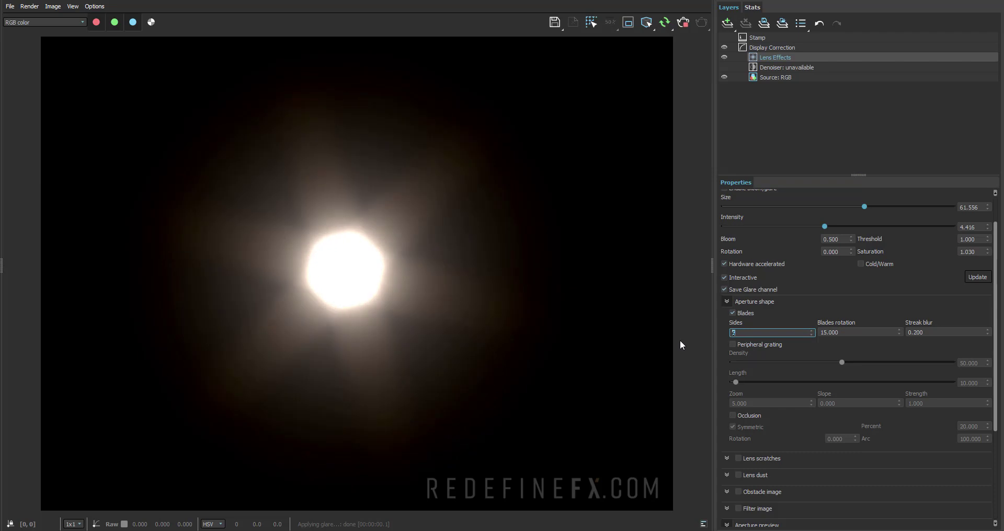
{"action": "left_click_drag", "start_coordinate": [899, 328], "coordinate": [900, 284]}
{"action": "left_click_drag", "start_coordinate": [901, 331], "coordinate": [891, 214]}
{"action": "left_click_drag", "start_coordinate": [987, 332], "coordinate": [983, 268]}
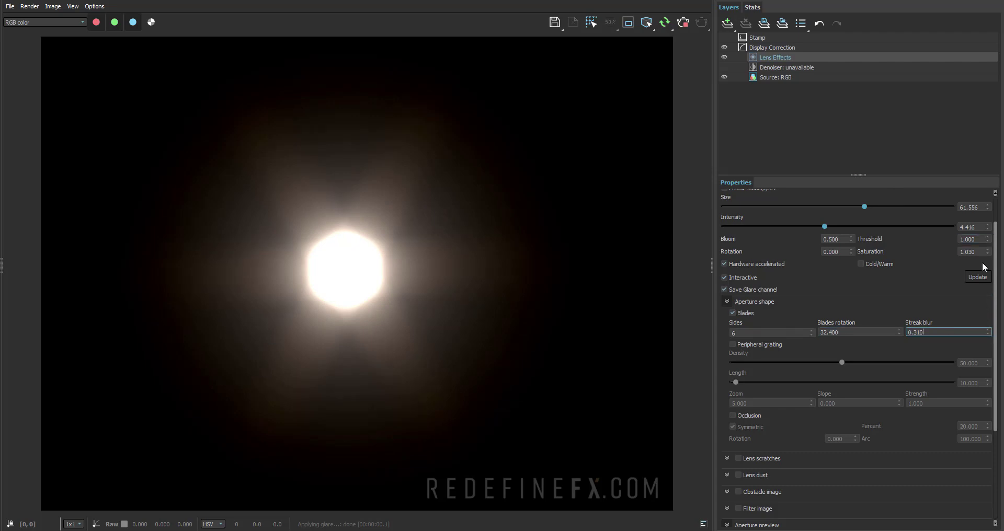
{"action": "left_click_drag", "start_coordinate": [988, 333], "coordinate": [985, 425]}
- Try peripheral grating at various densities and length 103.8, then turn it off
{"action": "left_click", "coordinate": [732, 344]}
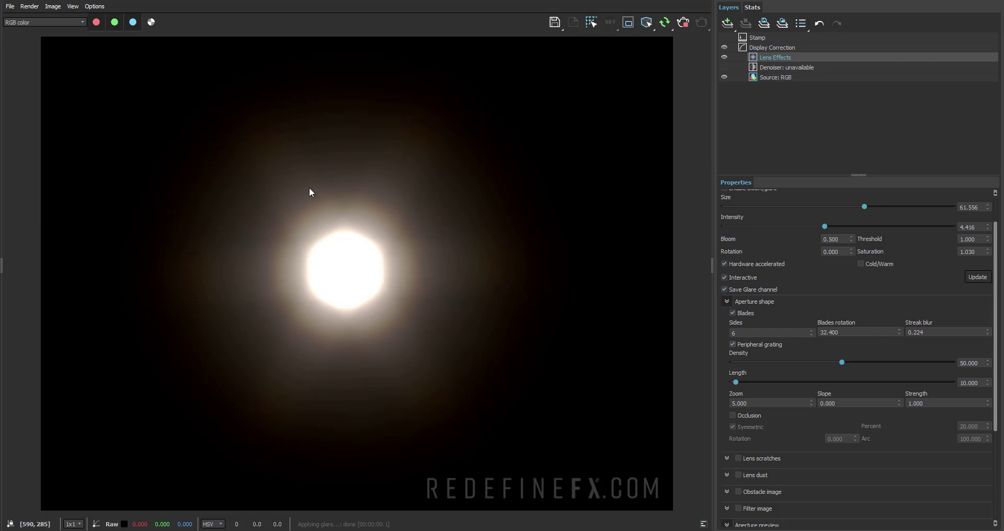
{"action": "left_click_drag", "start_coordinate": [843, 362], "coordinate": [844, 361]}
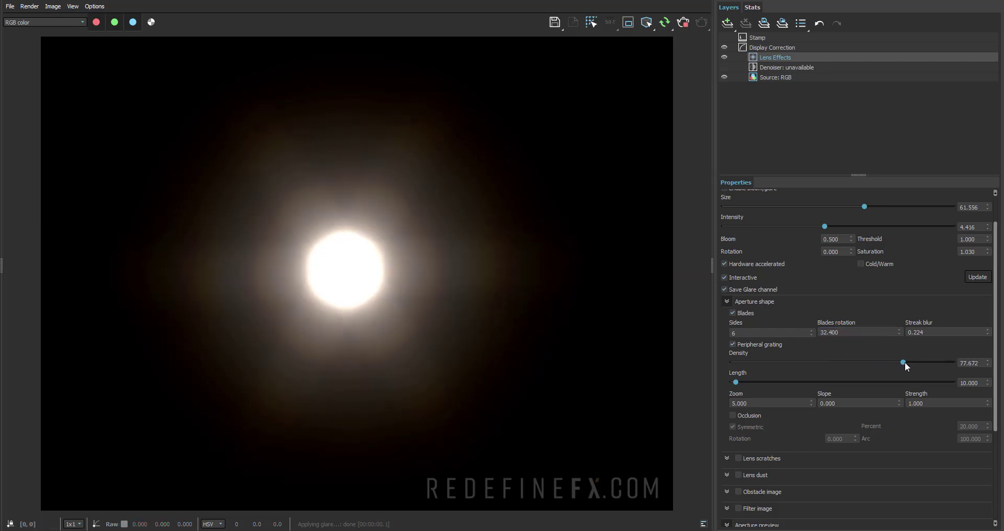
{"action": "left_click_drag", "start_coordinate": [911, 360], "coordinate": [879, 382]}
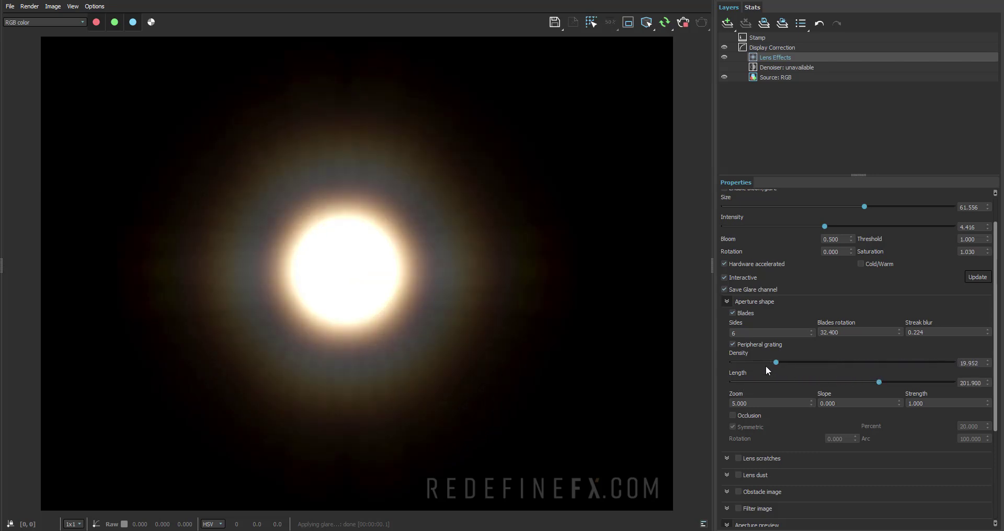
{"action": "left_click_drag", "start_coordinate": [775, 362], "coordinate": [873, 361]}
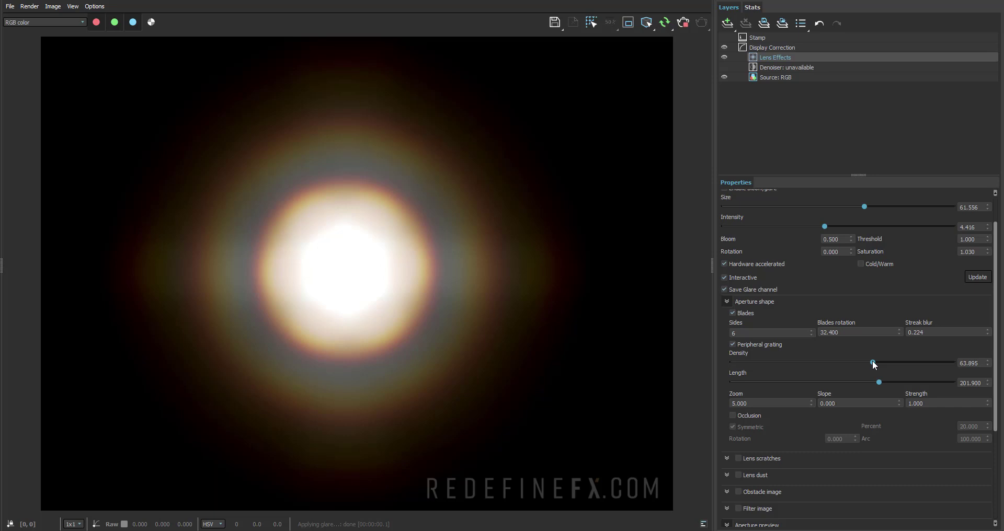
{"action": "mouse_move", "coordinate": [786, 367]}
{"action": "left_mouse_down"}
{"action": "mouse_move", "coordinate": [723, 373]}
{"action": "mouse_move", "coordinate": [794, 371]}
{"action": "left_mouse_up"}
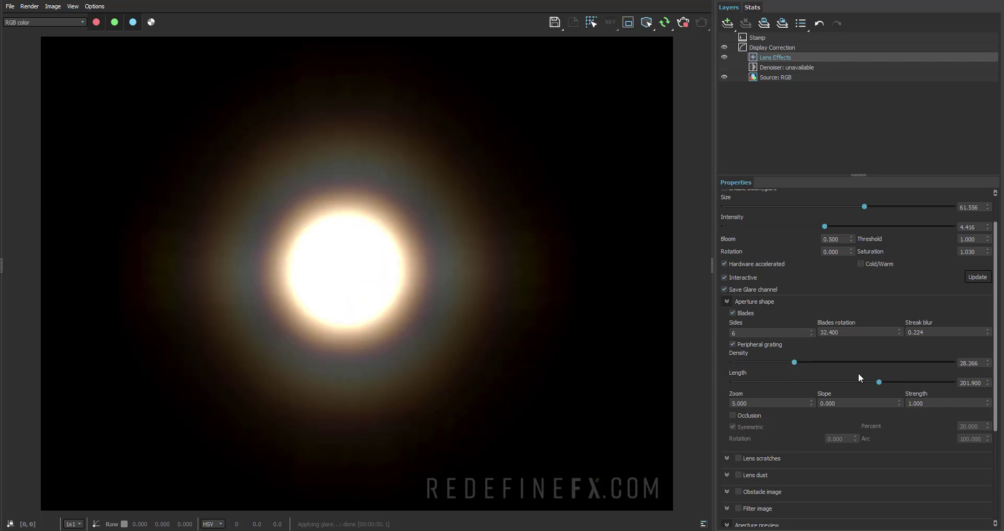
{"action": "left_click_drag", "start_coordinate": [879, 382], "coordinate": [853, 363]}
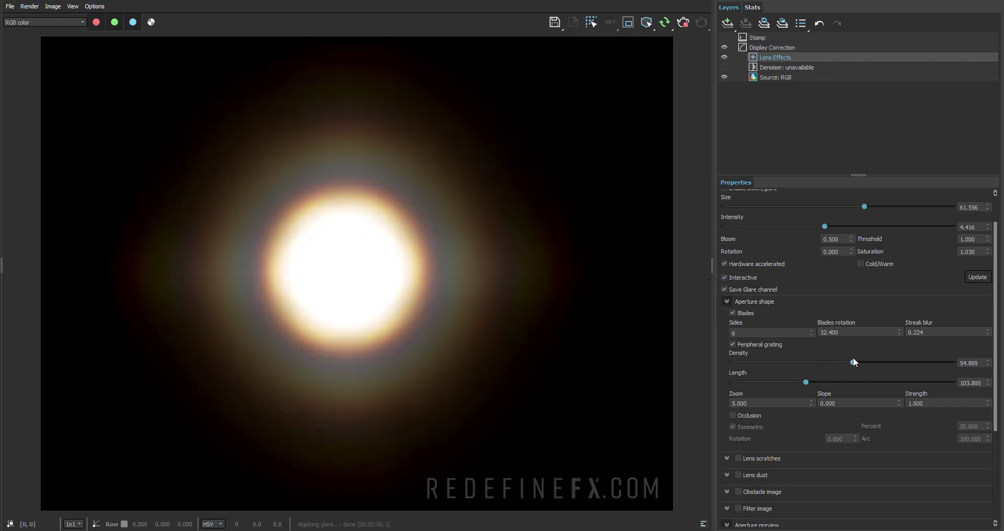
{"action": "left_click_drag", "start_coordinate": [779, 363], "coordinate": [748, 365]}
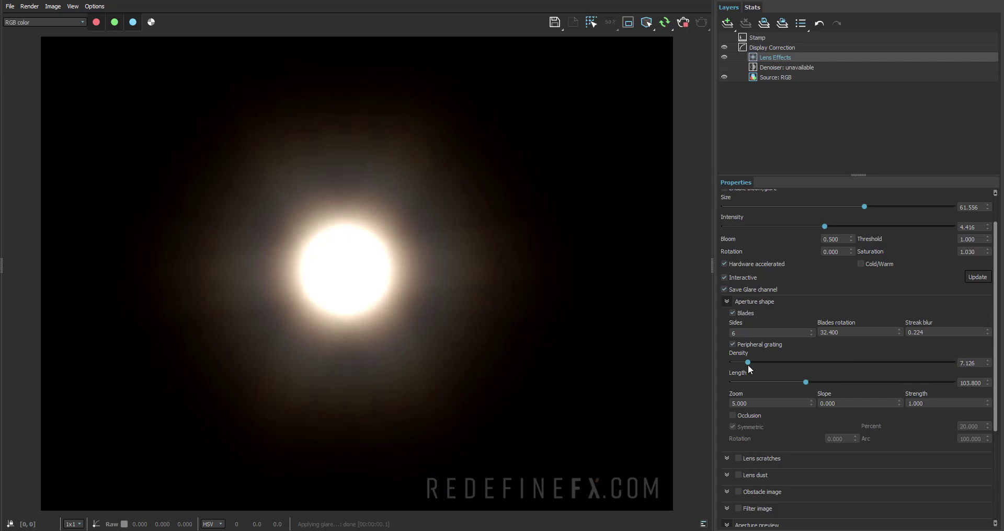
{"action": "scroll", "coordinate": [745, 317], "scroll_direction": "down", "scroll_amount": 3}
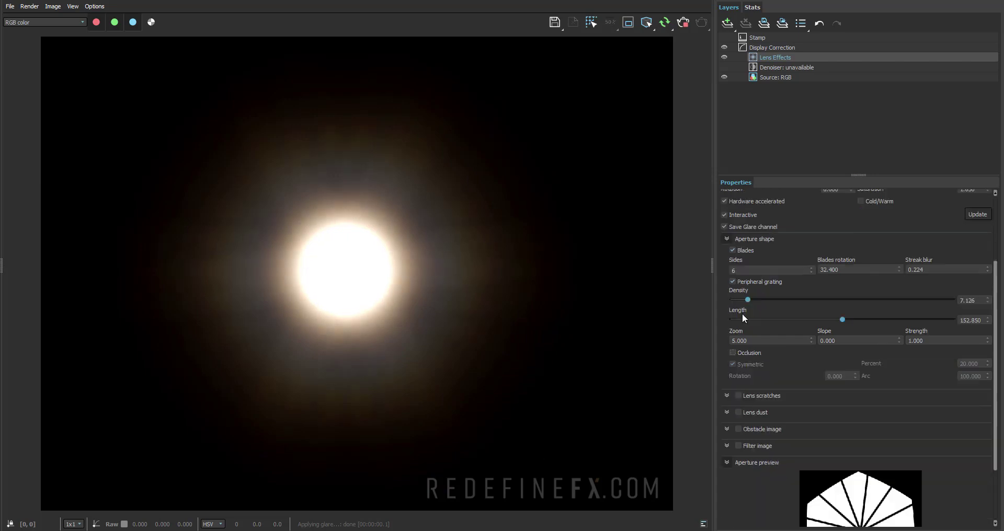
{"action": "left_click", "coordinate": [732, 282]}
{"action": "left_click", "coordinate": [727, 237]}
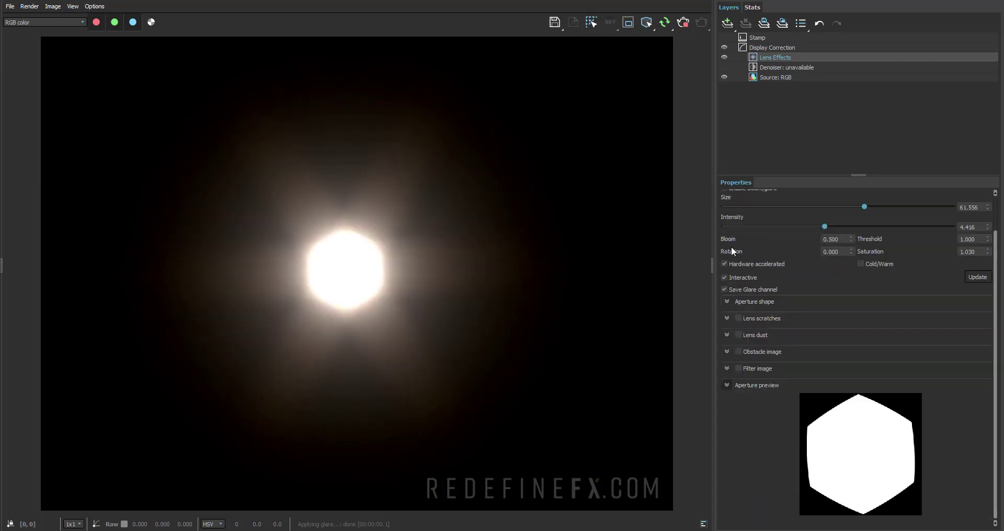
- Enable lens scratches with 3 streaks and density 77
{"action": "left_click", "coordinate": [726, 318]}
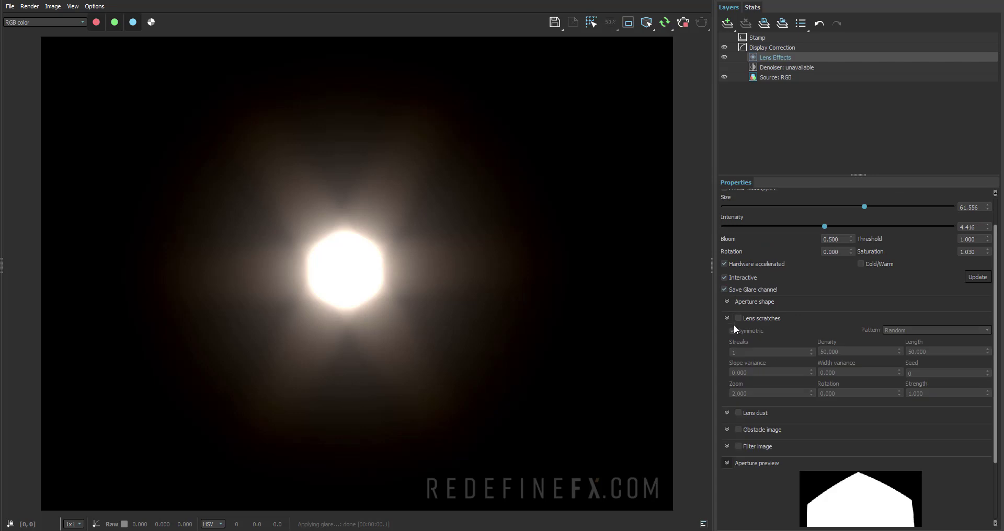
{"action": "left_click", "coordinate": [739, 318]}
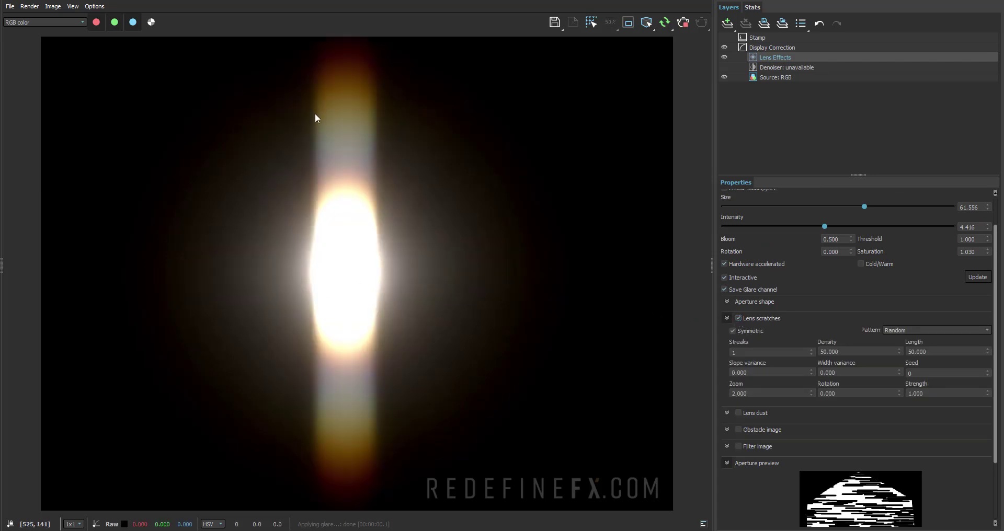
{"action": "left_click", "coordinate": [797, 352]}
{"action": "left_click", "coordinate": [812, 350]}
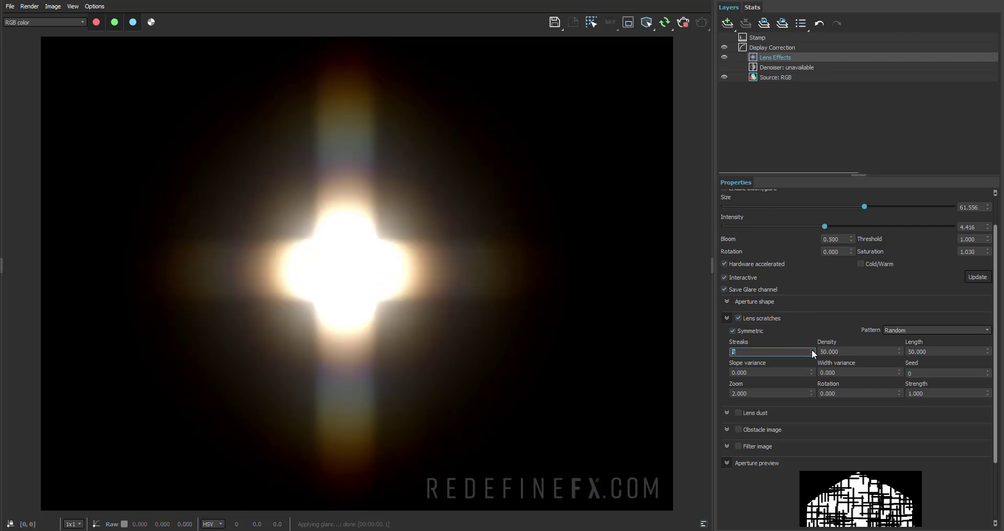
{"action": "left_click", "coordinate": [812, 350]}
{"action": "key", "text": "Tab"}
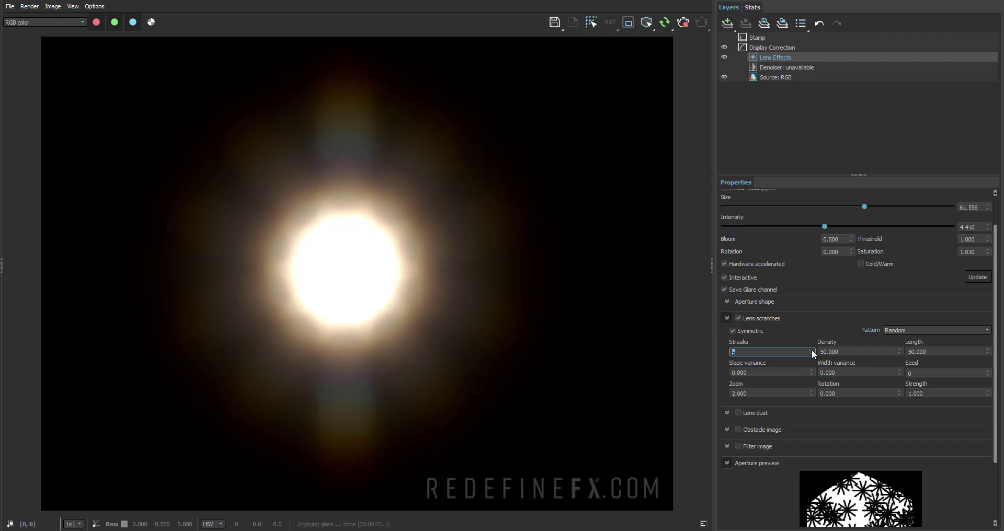
{"action": "type", "text": "77"}
{"action": "key", "text": "Tab"}
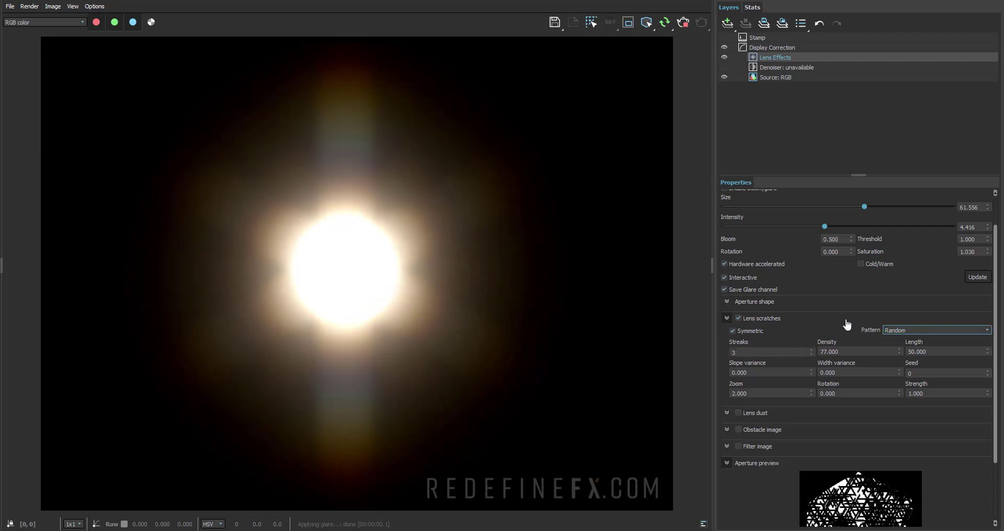
- Try the Stripes, Square and Hexagonal lens scratch patterns
{"action": "left_click", "coordinate": [900, 329]}
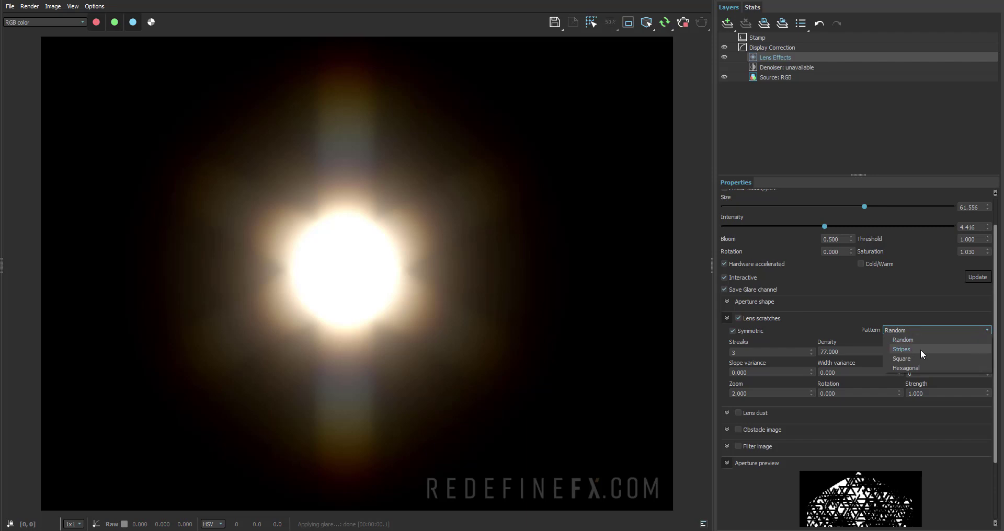
{"action": "left_click", "coordinate": [920, 350]}
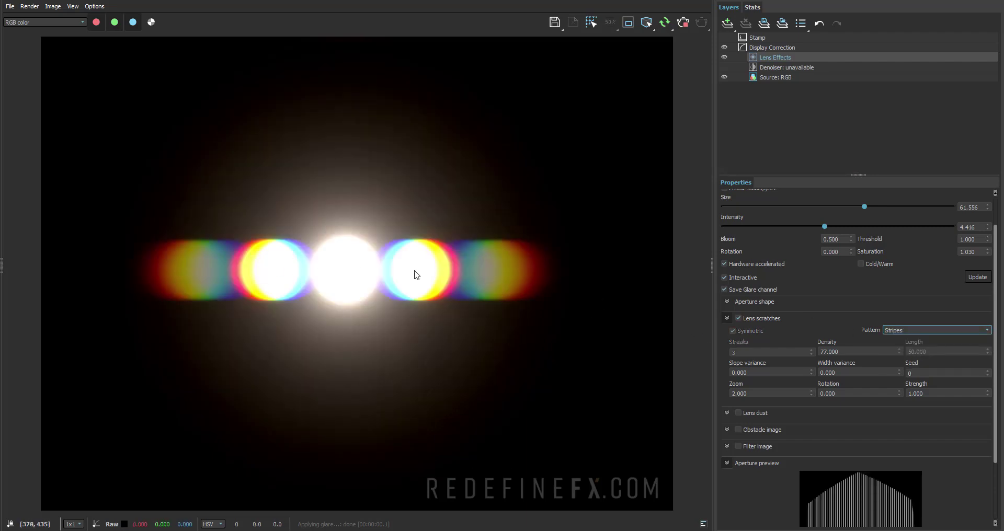
{"action": "left_click", "coordinate": [892, 330]}
{"action": "left_click", "coordinate": [905, 359]}
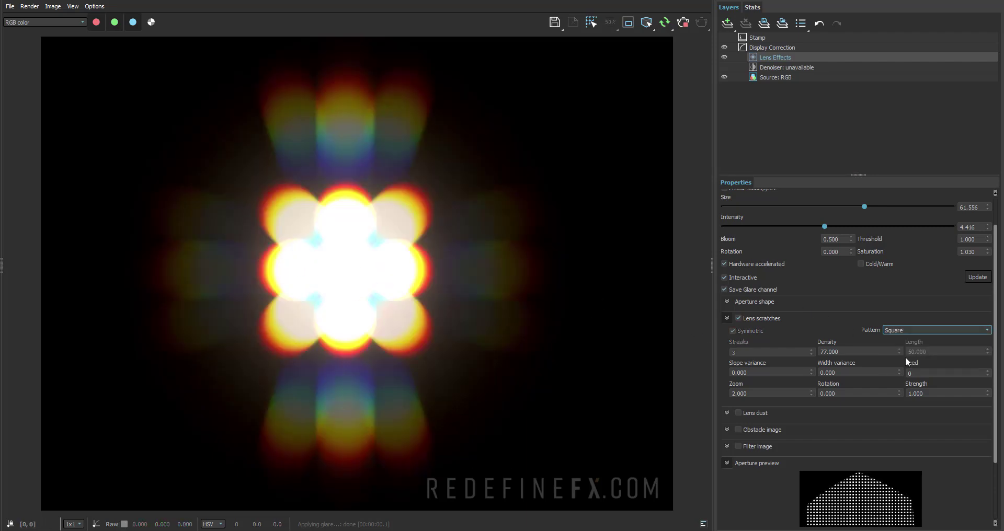
{"action": "left_click", "coordinate": [901, 332]}
{"action": "left_click", "coordinate": [908, 366]}
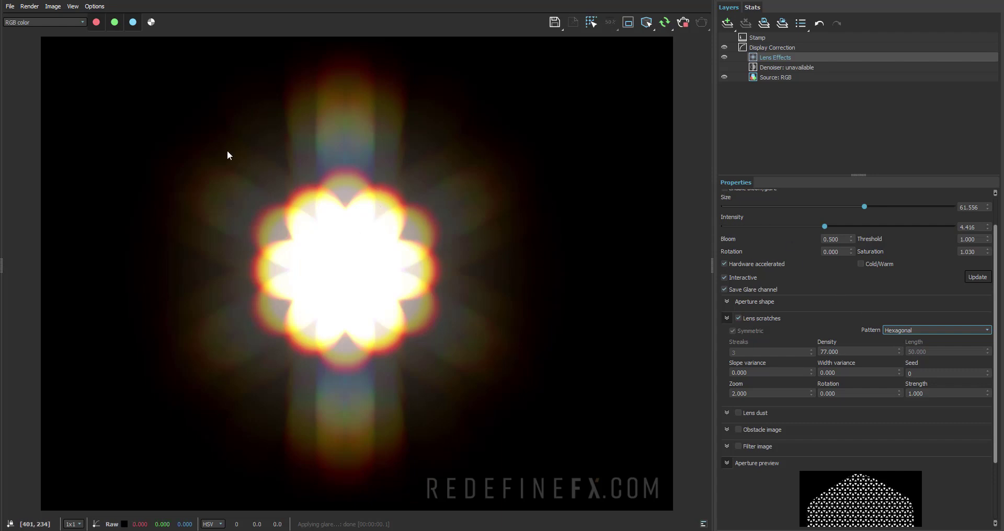
- Switch lens scratches to the Random pattern at lower density, about 56
{"action": "left_click", "coordinate": [895, 331]}
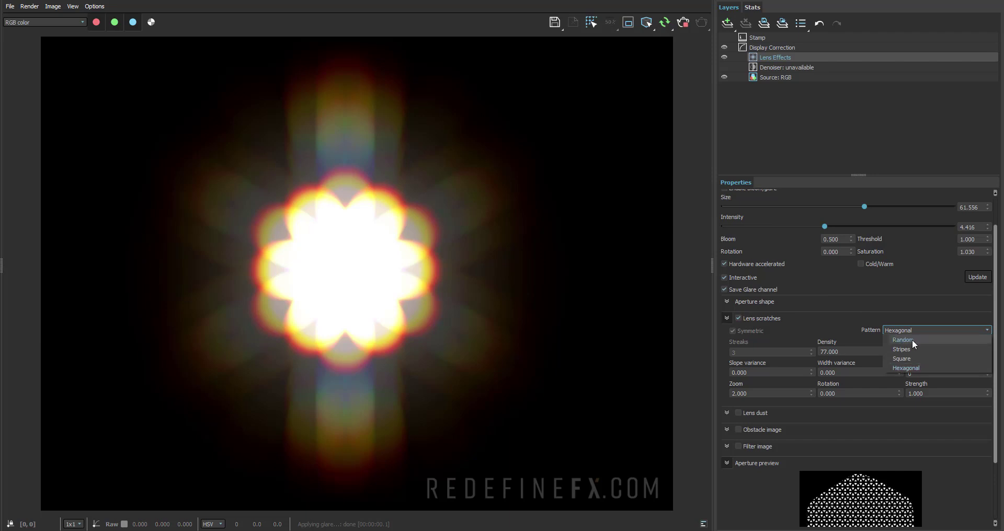
{"action": "left_click", "coordinate": [912, 340]}
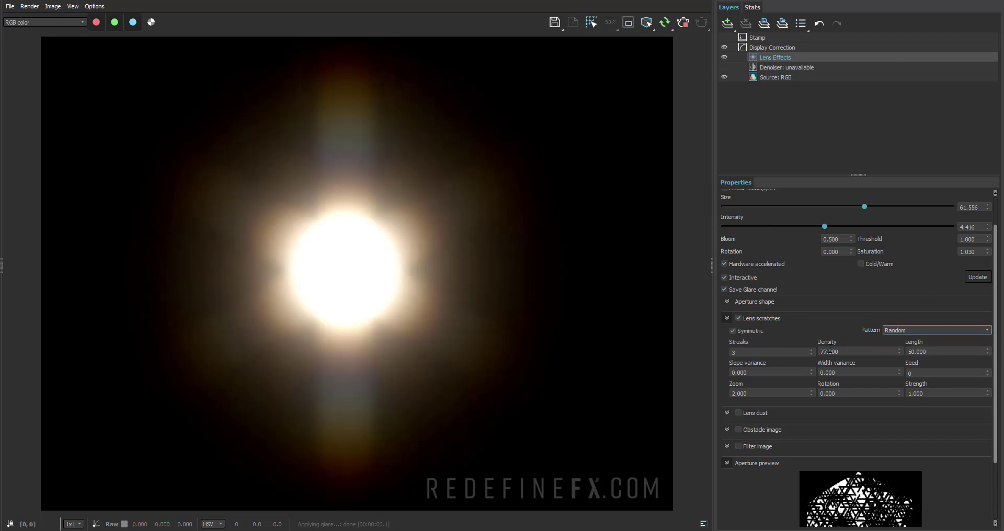
{"action": "left_click_drag", "start_coordinate": [898, 351], "coordinate": [902, 376]}
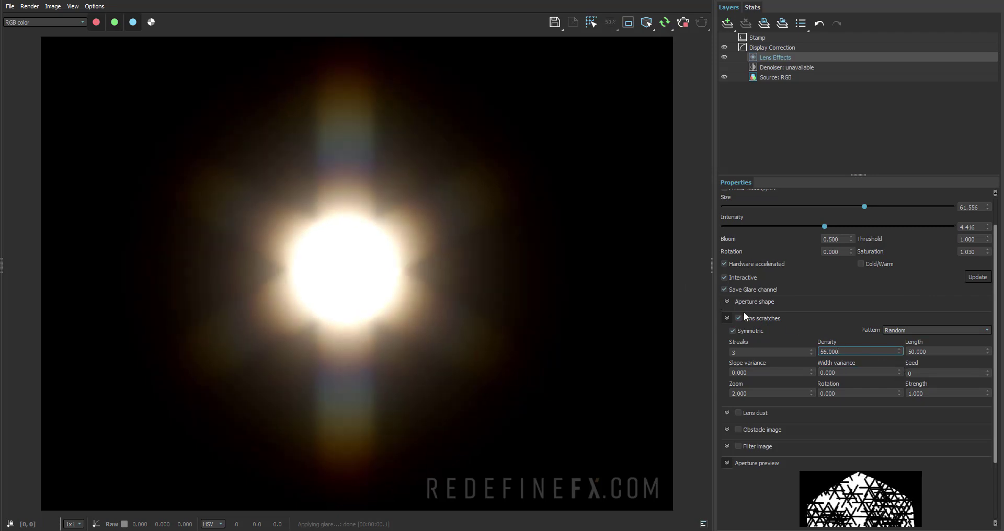
{"action": "left_click", "coordinate": [727, 318]}
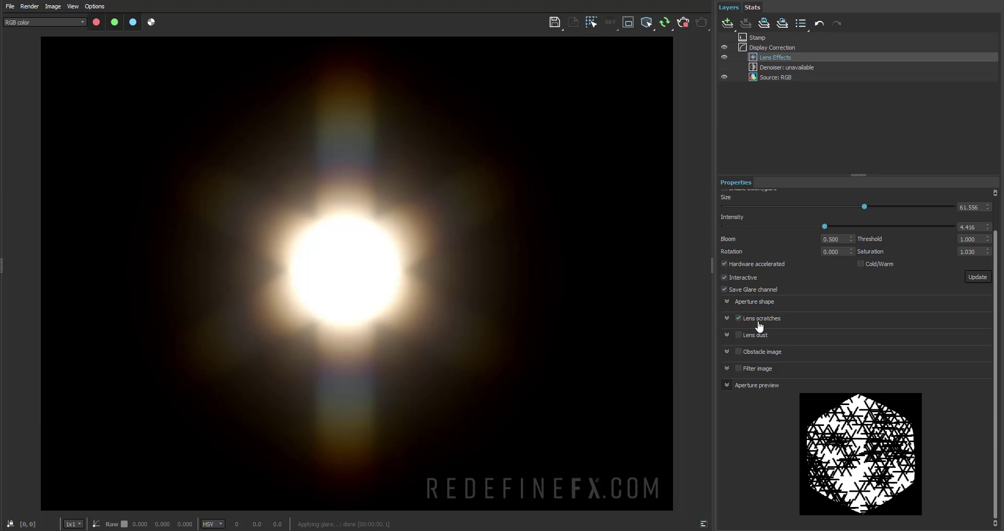
- Turn off lens scratches and enable lens dust with the Square pattern
{"action": "left_click", "coordinate": [738, 317]}
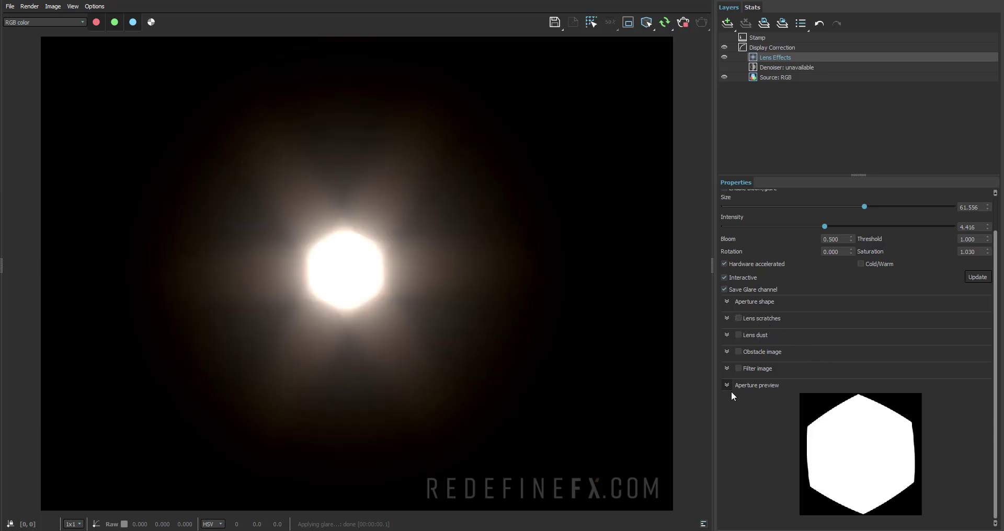
{"action": "left_click", "coordinate": [738, 335]}
{"action": "left_click", "coordinate": [726, 335]}
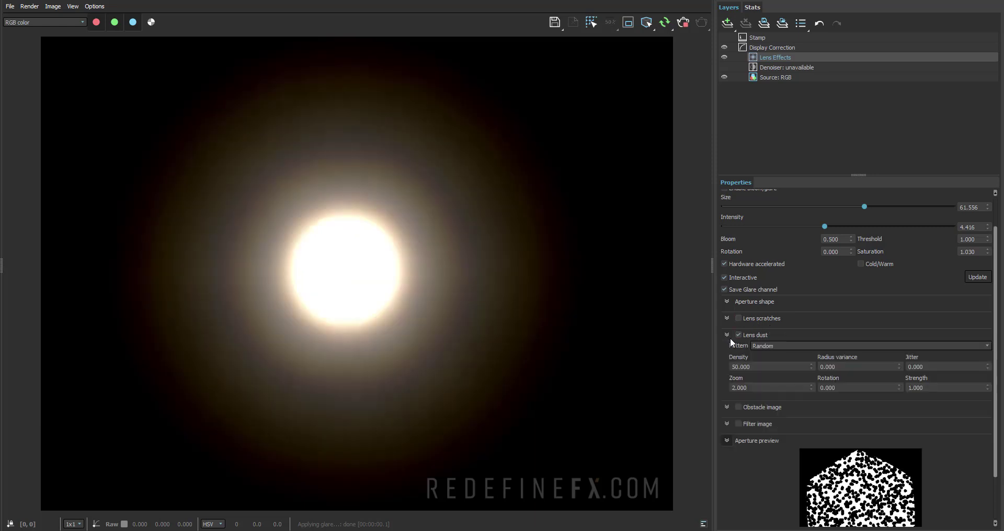
{"action": "left_click", "coordinate": [780, 344]}
{"action": "left_click", "coordinate": [767, 343]}
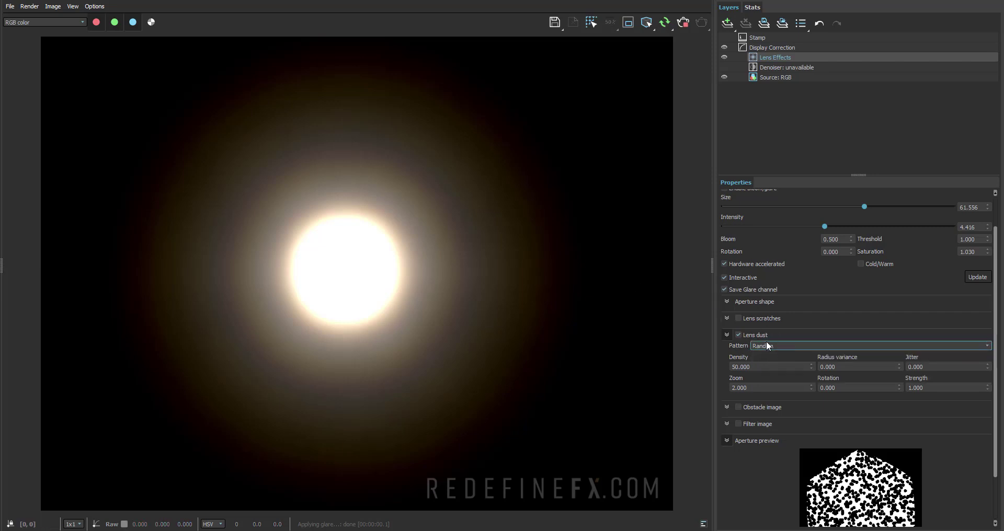
{"action": "left_click", "coordinate": [767, 344]}
{"action": "left_click", "coordinate": [776, 368]}
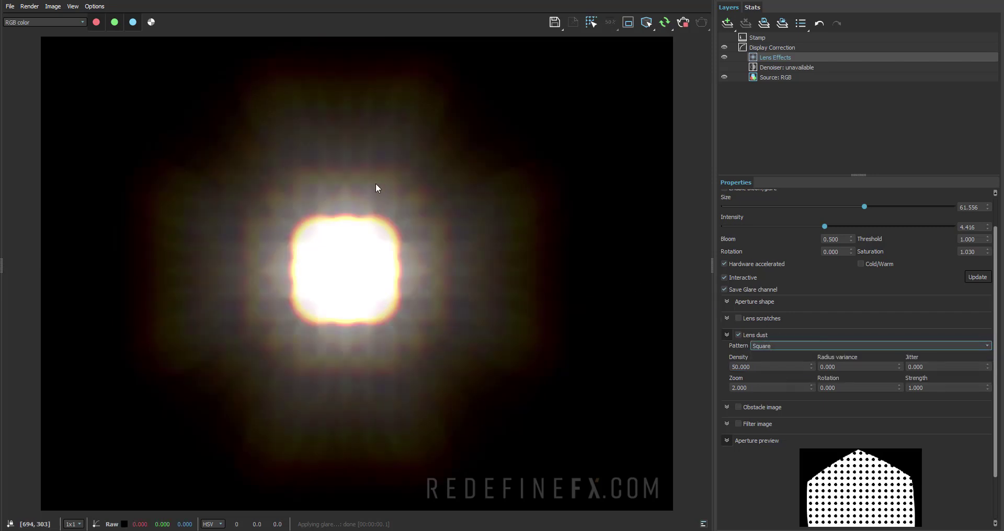
- Switch lens dust to Hexagonal, then disable dust and enable Obstacle image
{"action": "left_click", "coordinate": [801, 344]}
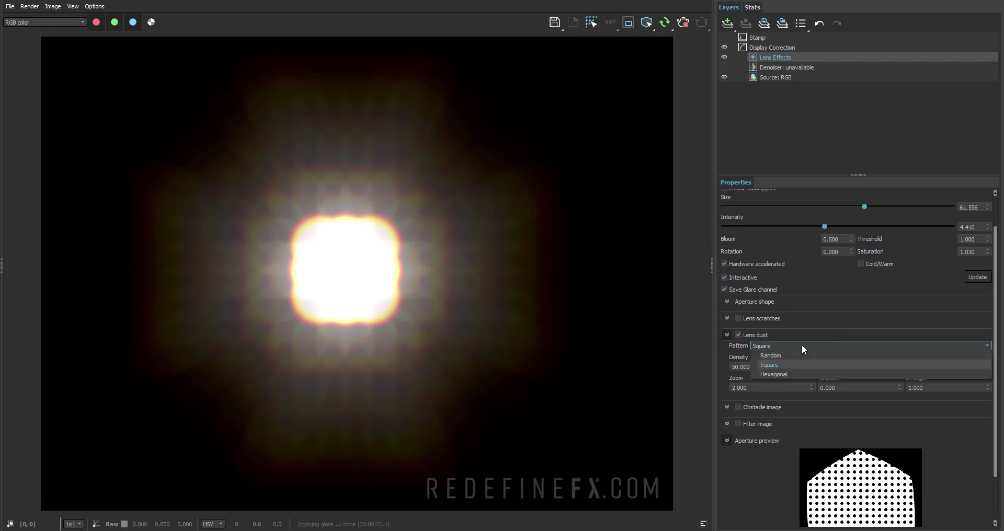
{"action": "left_click", "coordinate": [798, 372]}
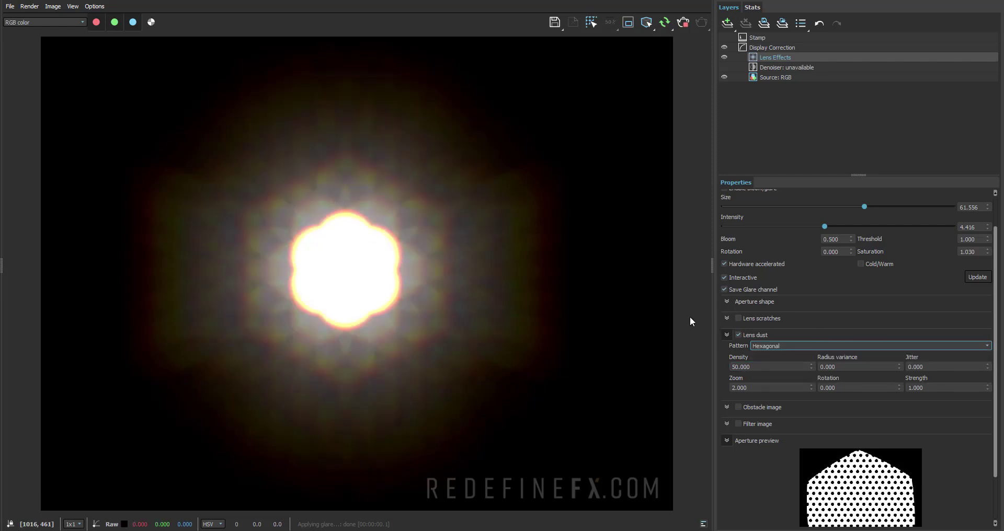
{"action": "left_click", "coordinate": [738, 334]}
{"action": "left_click", "coordinate": [738, 351]}
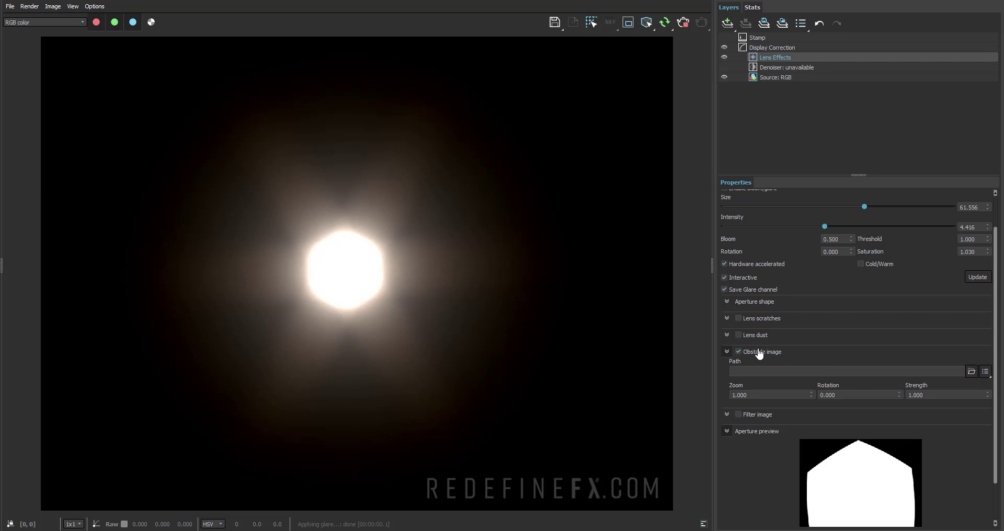
- Turn off the obstacle image for a clean hexagonal aperture, then open 12.jpg in Photos
{"action": "left_click", "coordinate": [739, 351]}
{"action": "scroll", "coordinate": [868, 277], "scroll_direction": "down", "scroll_amount": 2}
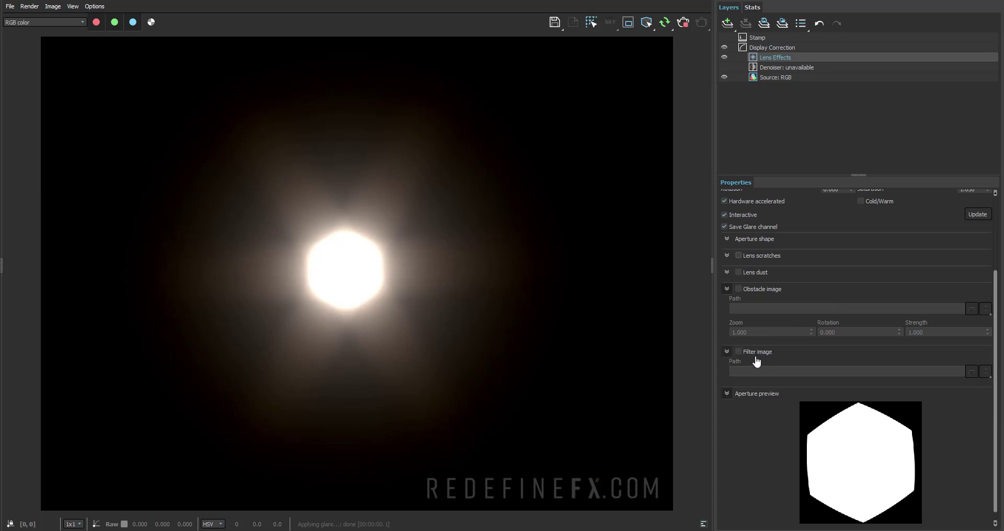
{"action": "scroll", "coordinate": [824, 383], "scroll_direction": "down", "scroll_amount": 1}
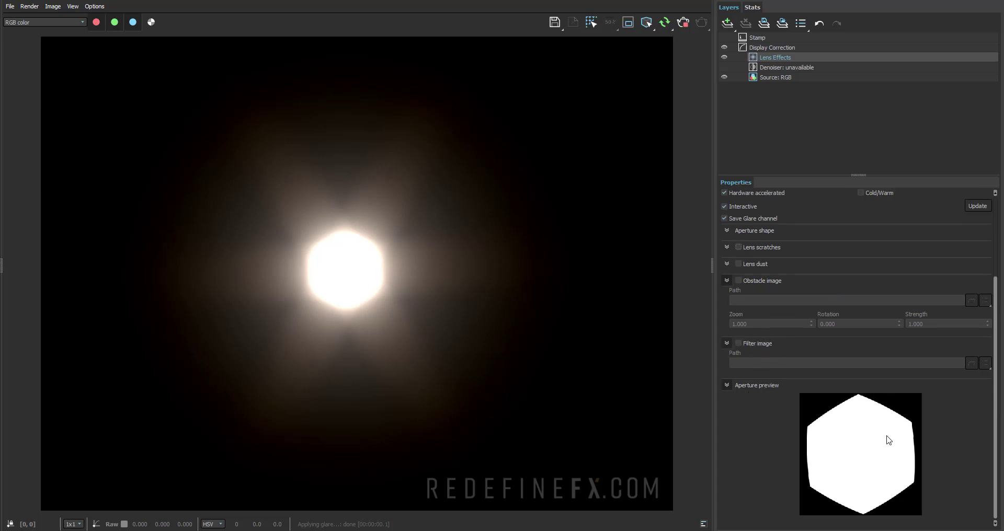
{"action": "left_click", "coordinate": [738, 247]}
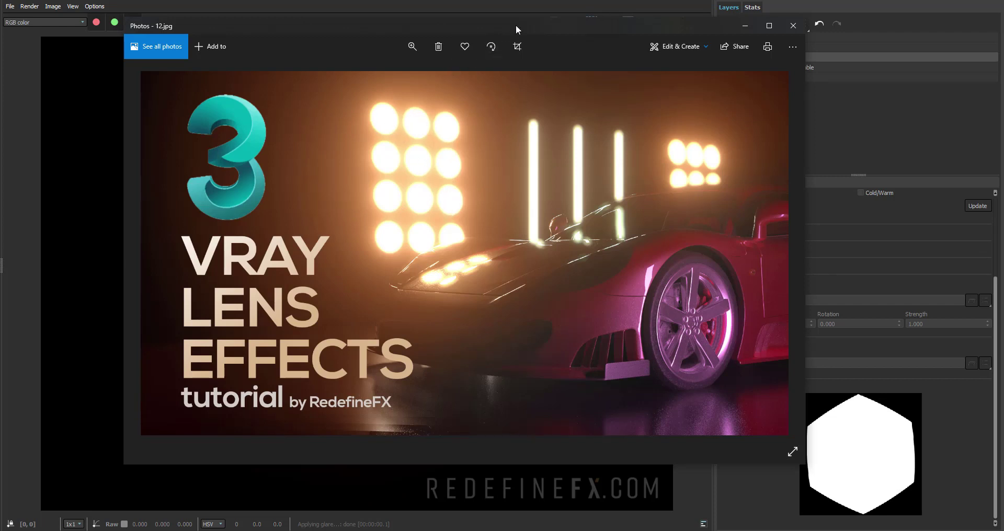
- Reposition the Photos window showing 12.jpg, then minimize it
{"action": "left_click_drag", "start_coordinate": [515, 24], "coordinate": [428, 33]}
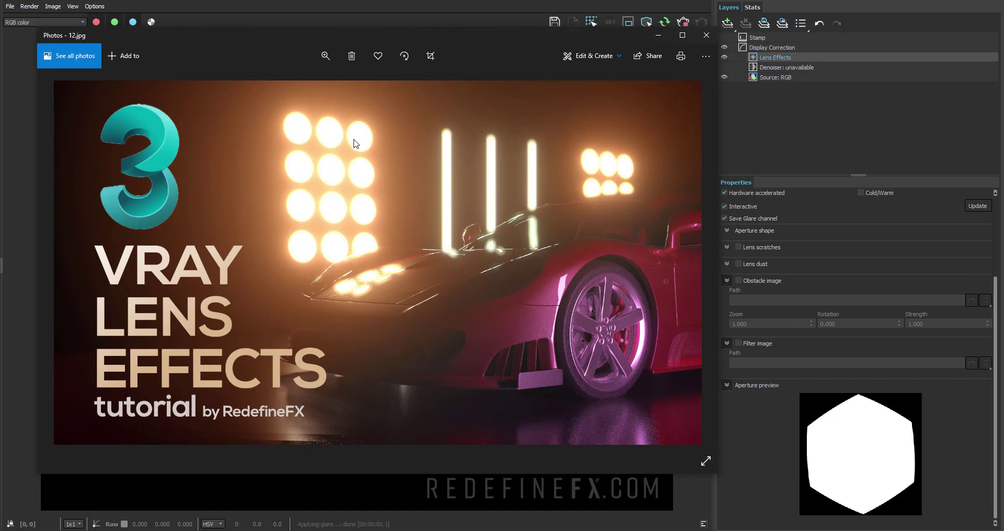
{"action": "left_click_drag", "start_coordinate": [295, 41], "coordinate": [354, 44]}
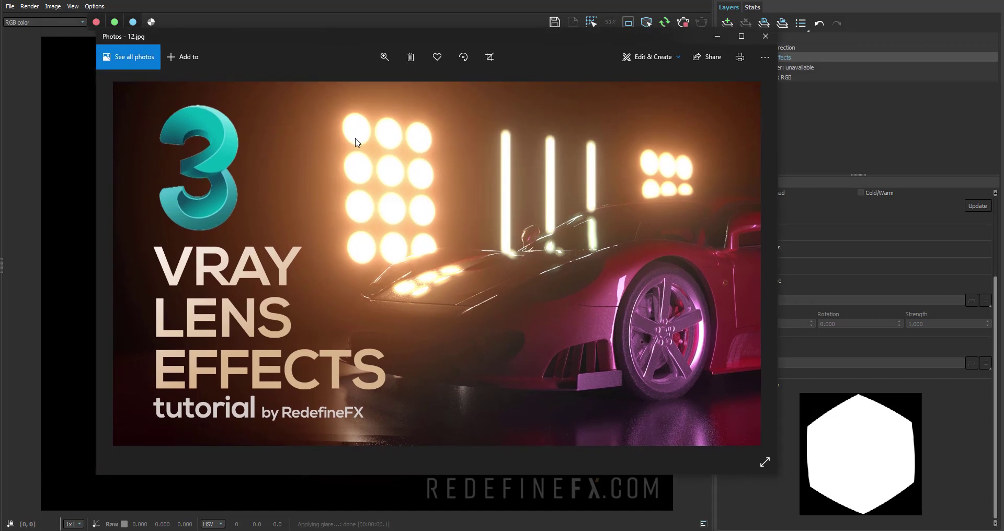
{"action": "left_click_drag", "start_coordinate": [172, 31], "coordinate": [204, 54]}
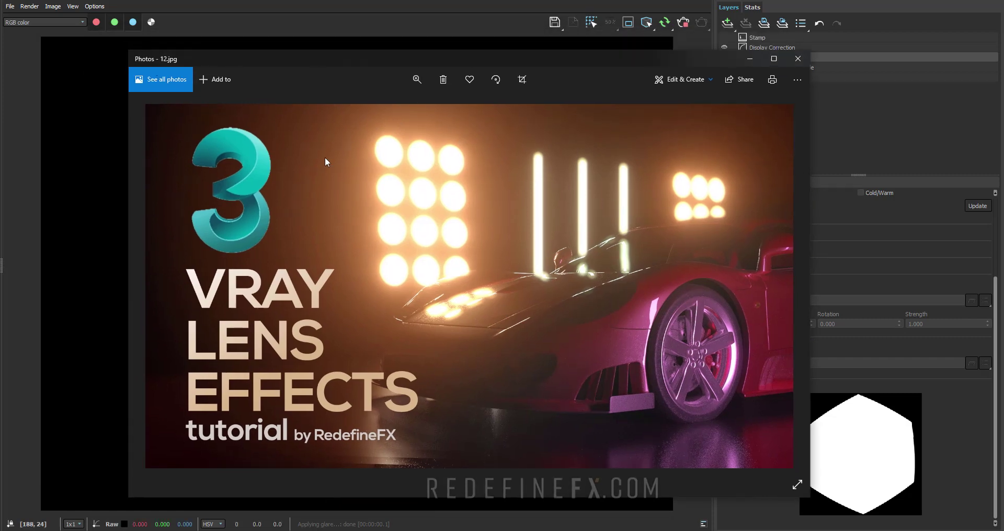
{"action": "left_click", "coordinate": [749, 59]}
- Toggle the Lens Effects layer off and back on to compare, then enable Save Glare channel
{"action": "left_click_drag", "start_coordinate": [713, 265], "coordinate": [1000, 264]}
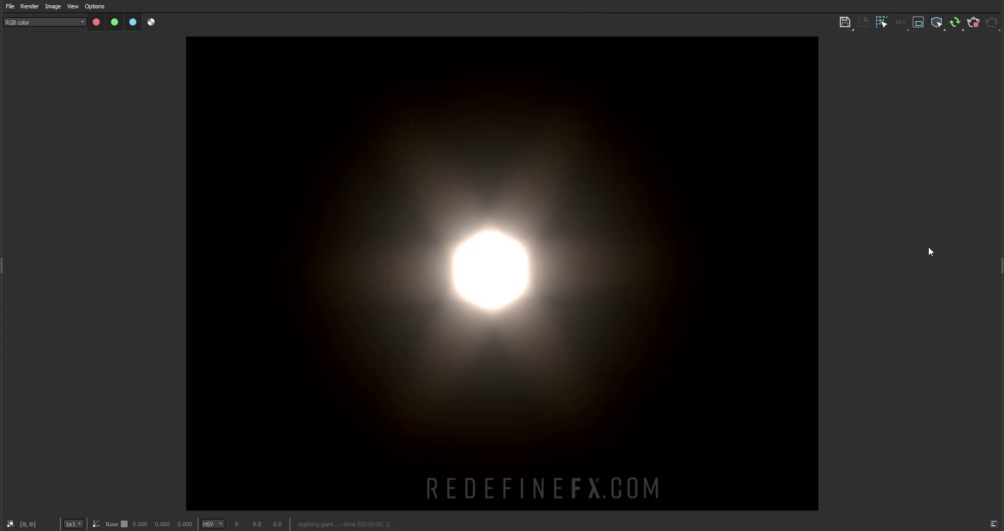
{"action": "left_click", "coordinate": [999, 265]}
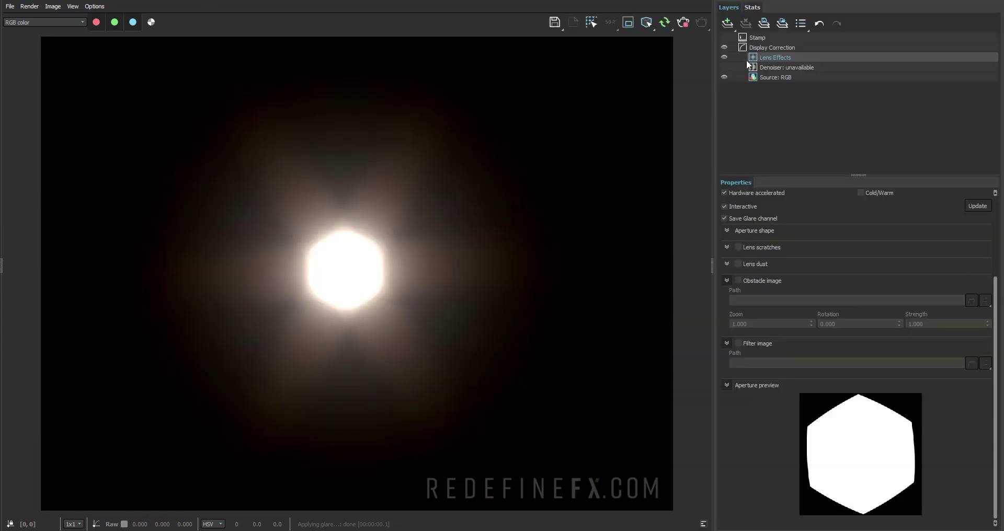
{"action": "left_click", "coordinate": [725, 56]}
{"action": "left_click", "coordinate": [724, 56]}
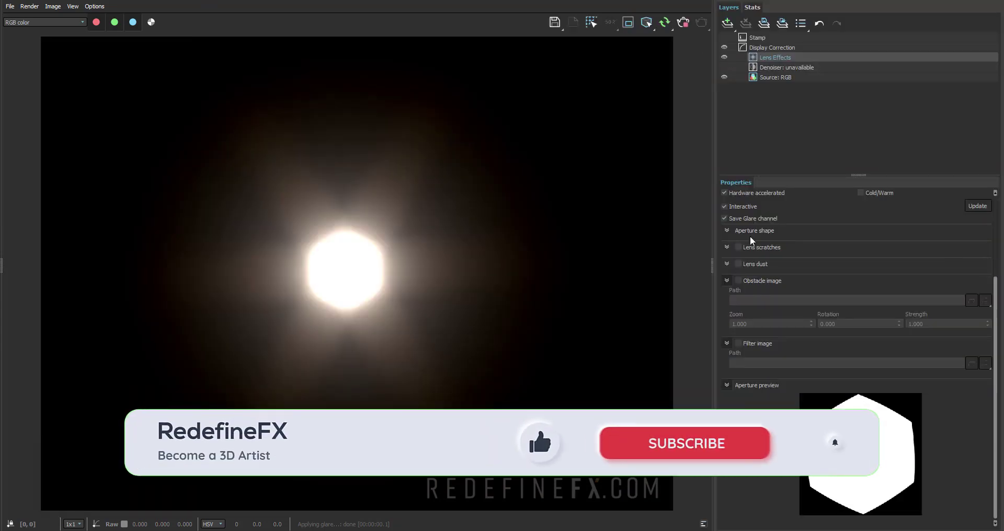
{"action": "left_click", "coordinate": [724, 218]}
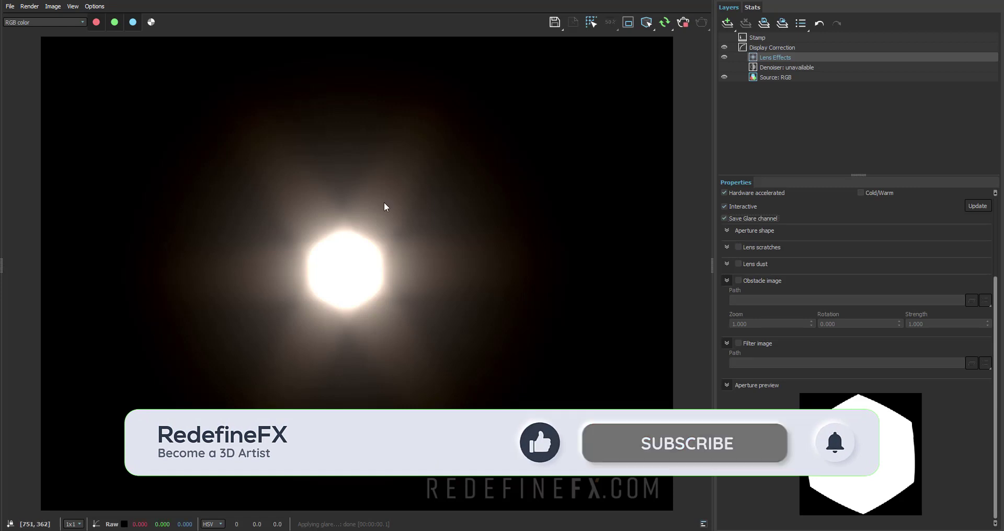